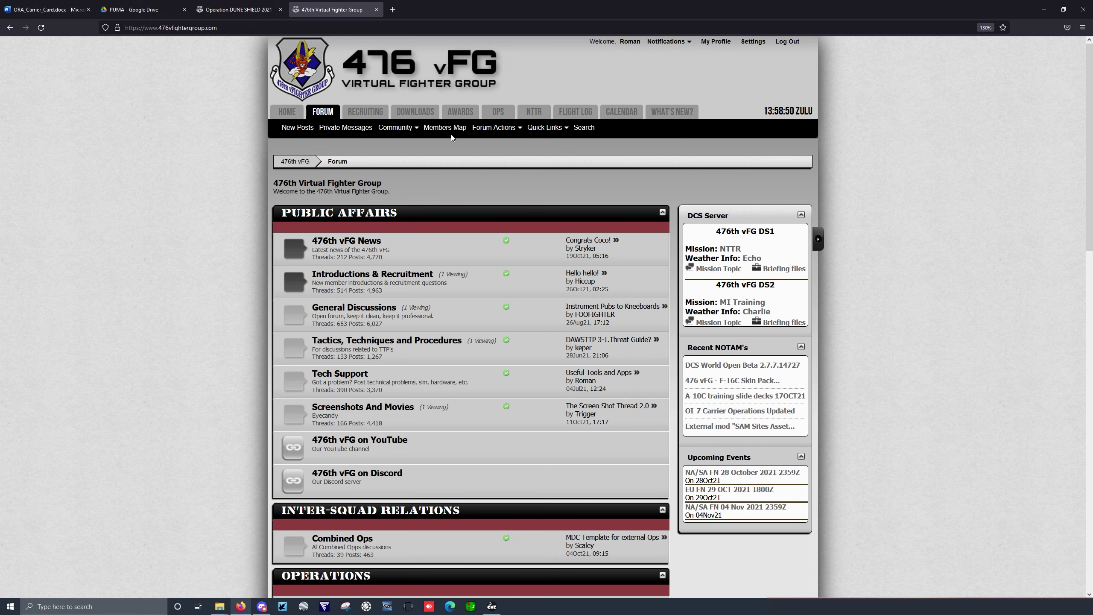
# Step: Download the OvGME x64 v1.7.4 setup archive from the public Mods & Add-Ons category of the site's downloads
pyautogui.click(423, 117)
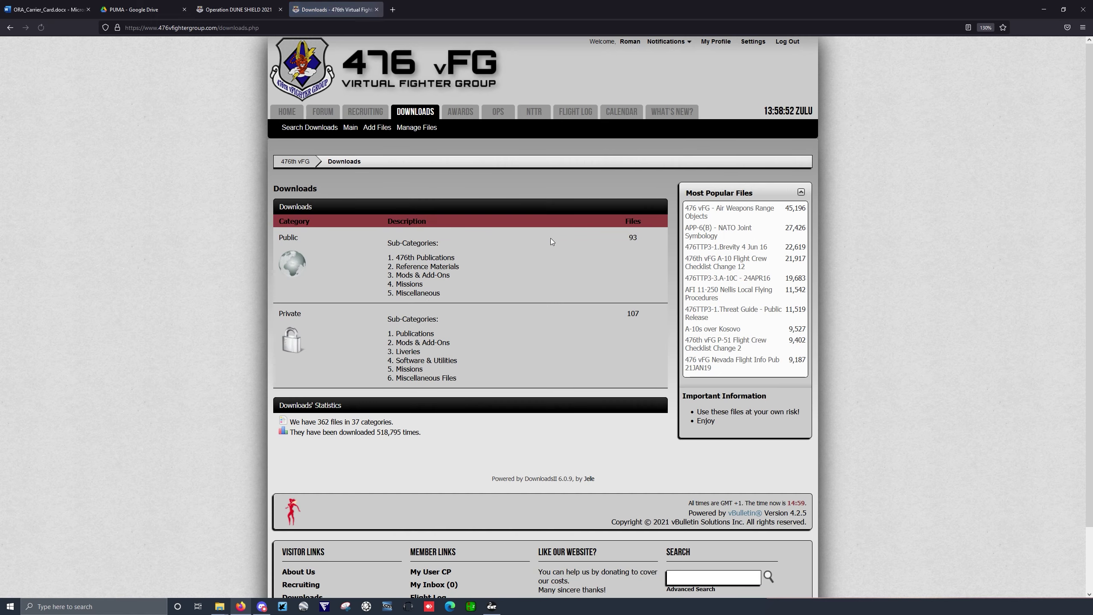
pyautogui.click(417, 275)
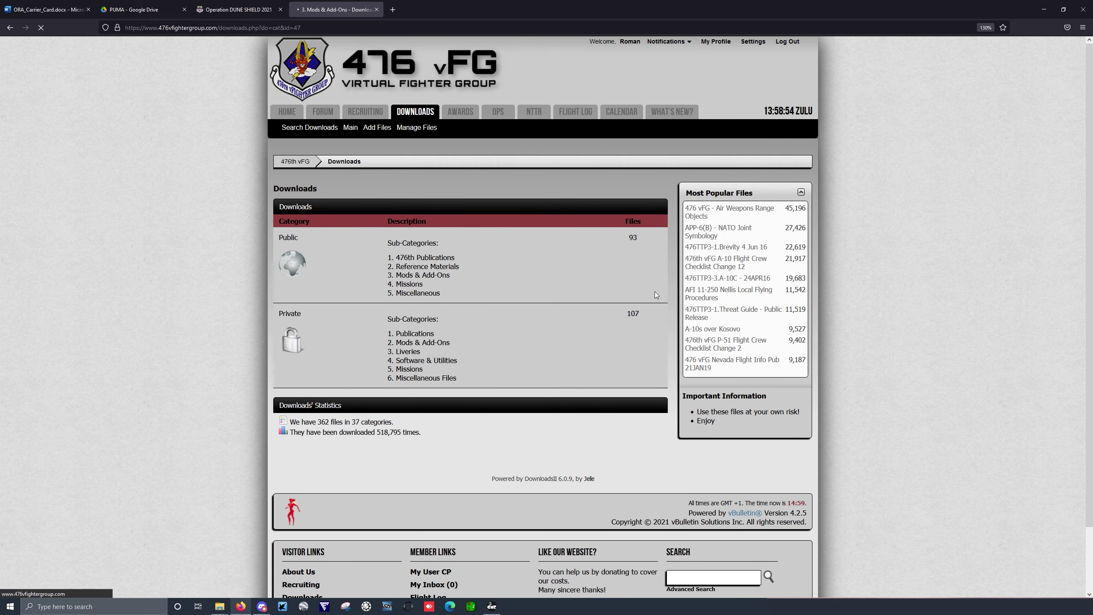
pyautogui.scroll(-10, 380, 409)
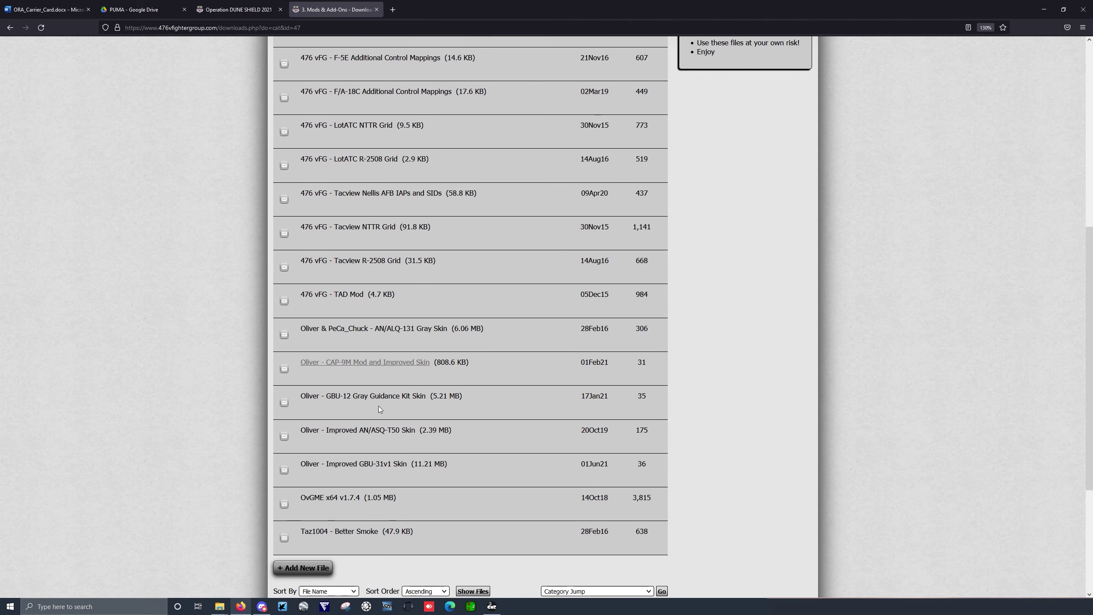
pyautogui.click(329, 498)
pyautogui.scroll(-5, 377, 378)
pyautogui.scroll(5, 377, 378)
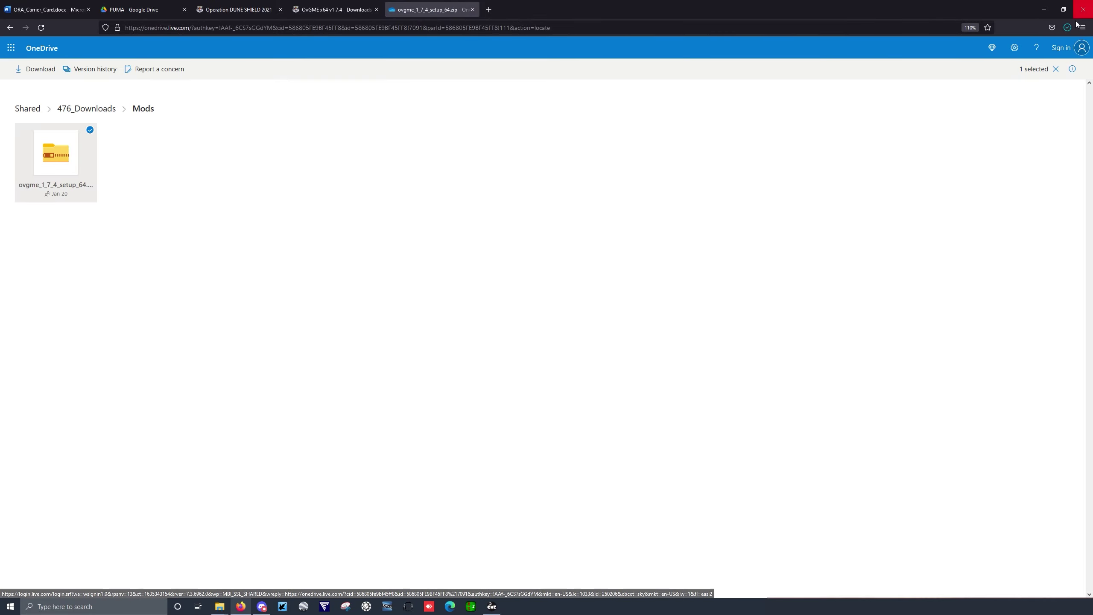
pyautogui.rightClick(51, 161)
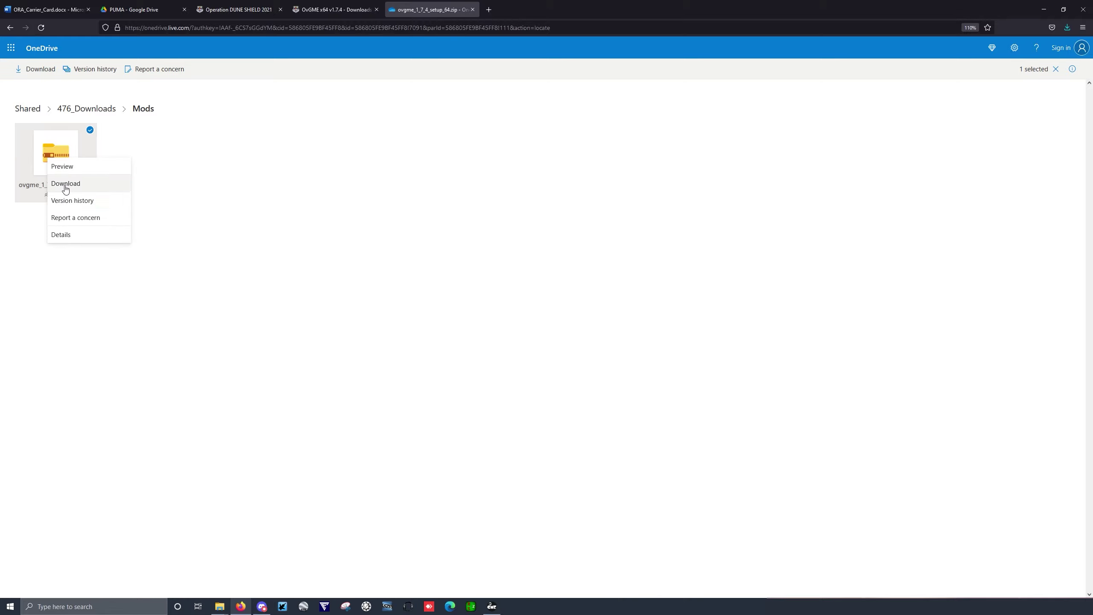
# Step: Locate ovgme_1_7_4_setup_64.zip in the download history and the Downloads folder, and show its extraction options
pyautogui.click(1069, 29)
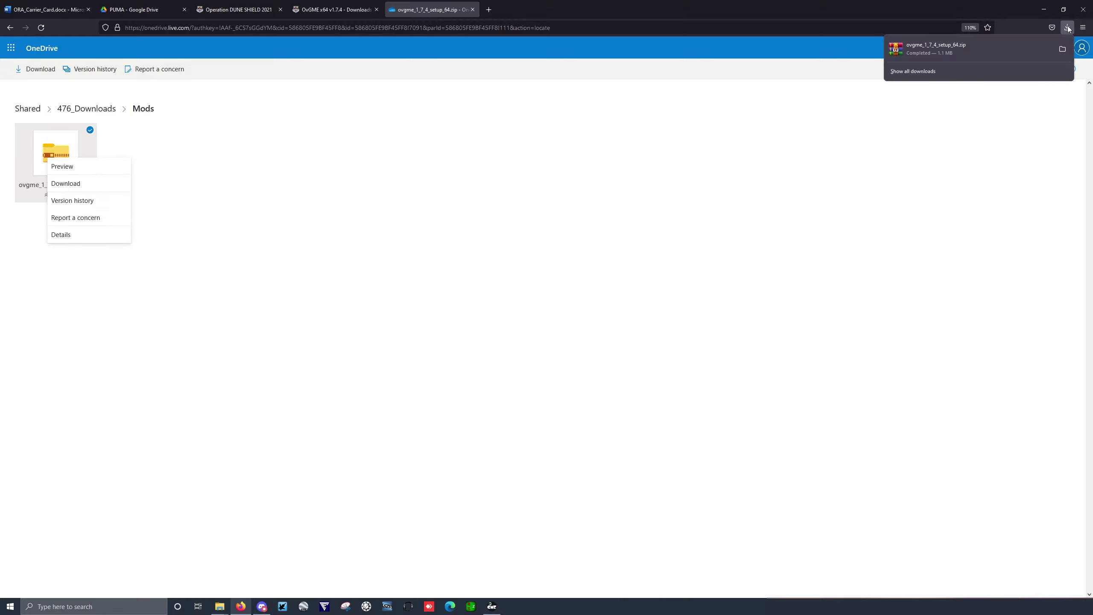
pyautogui.click(923, 66)
pyautogui.rightClick(749, 143)
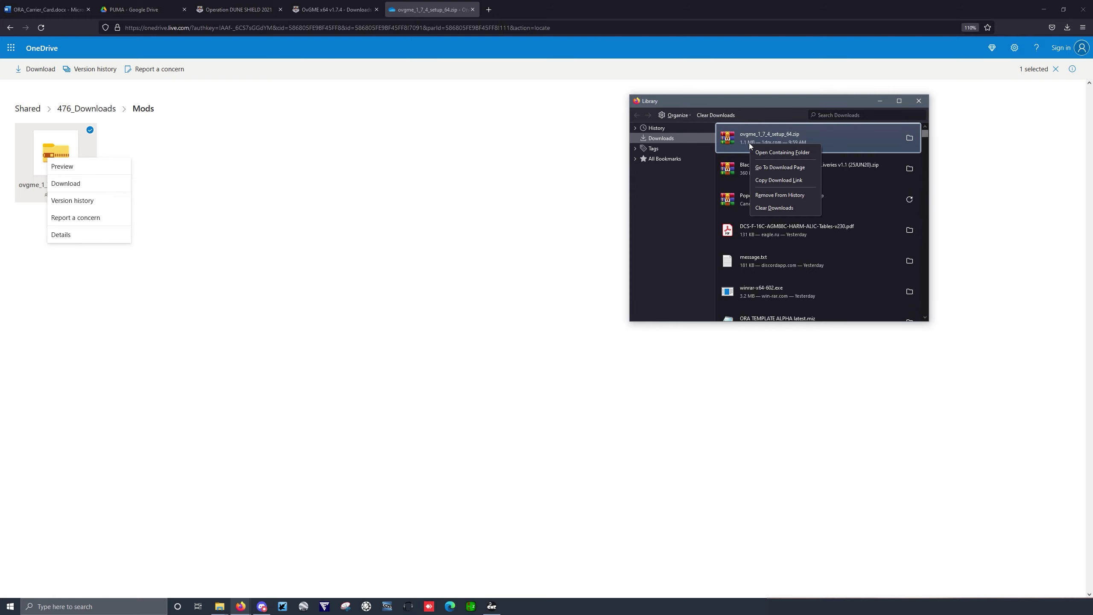
pyautogui.moveTo(222, 607)
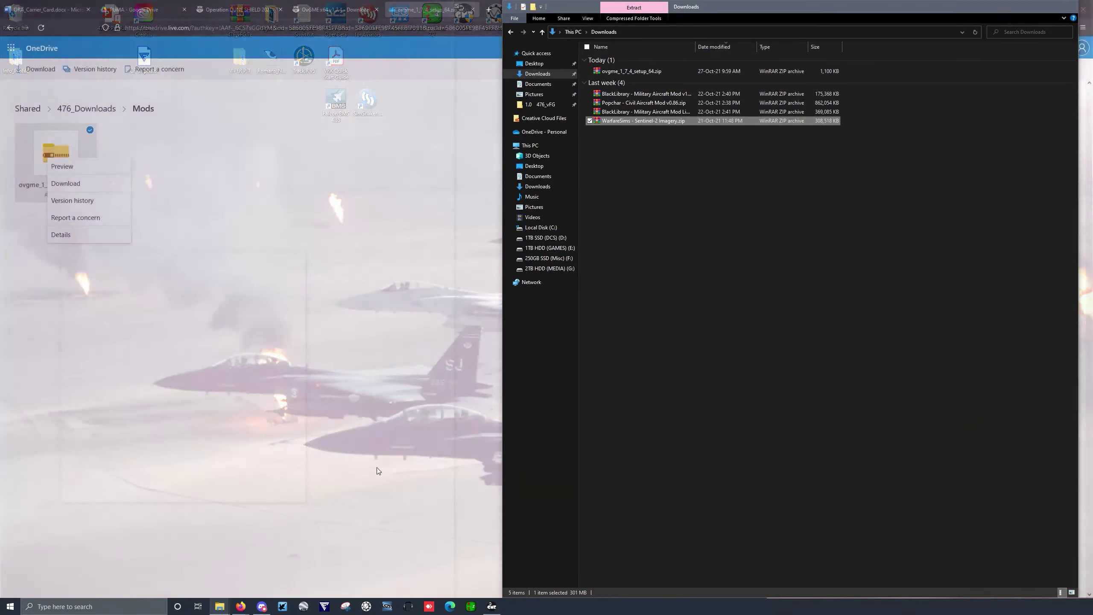
pyautogui.click(244, 560)
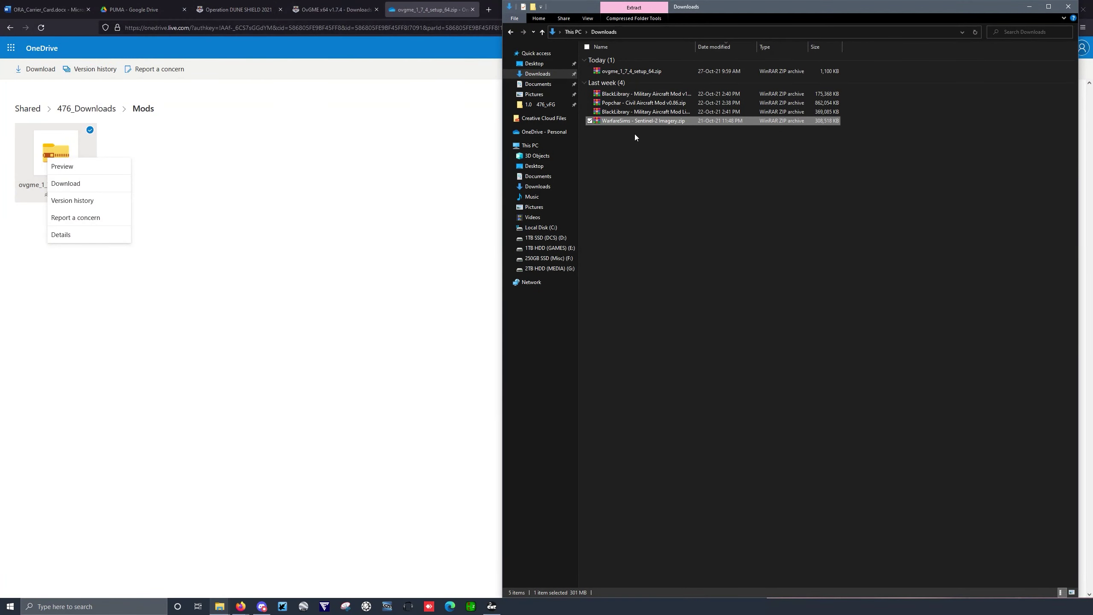
pyautogui.rightClick(619, 71)
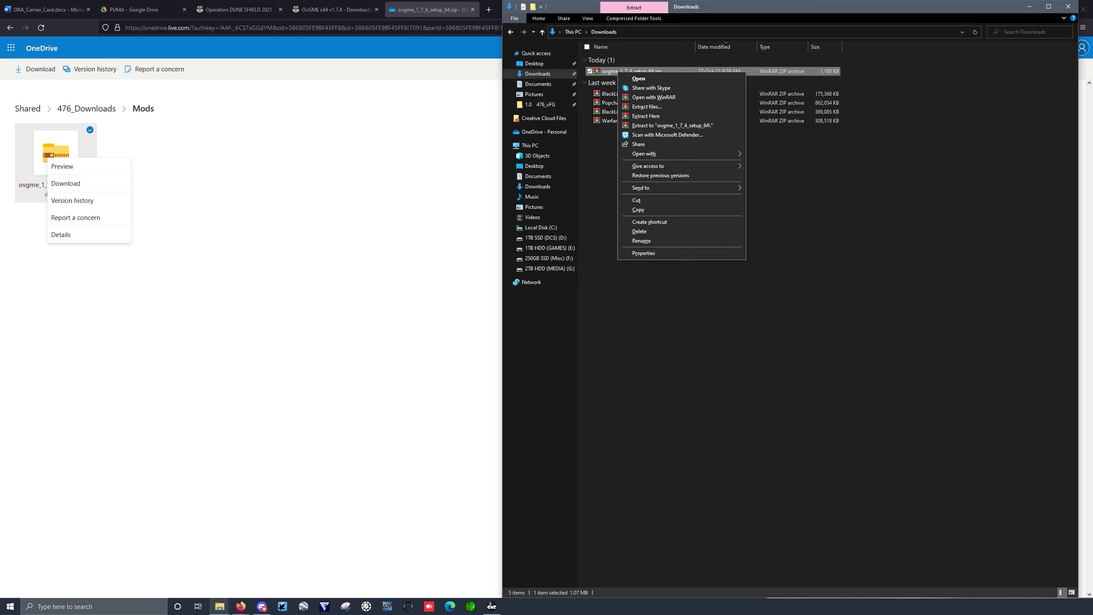
# Step: Bring up the installed OvGME, and open the DCS MODS folder on the F: drive alongside the Downloads folder
pyautogui.click(491, 607)
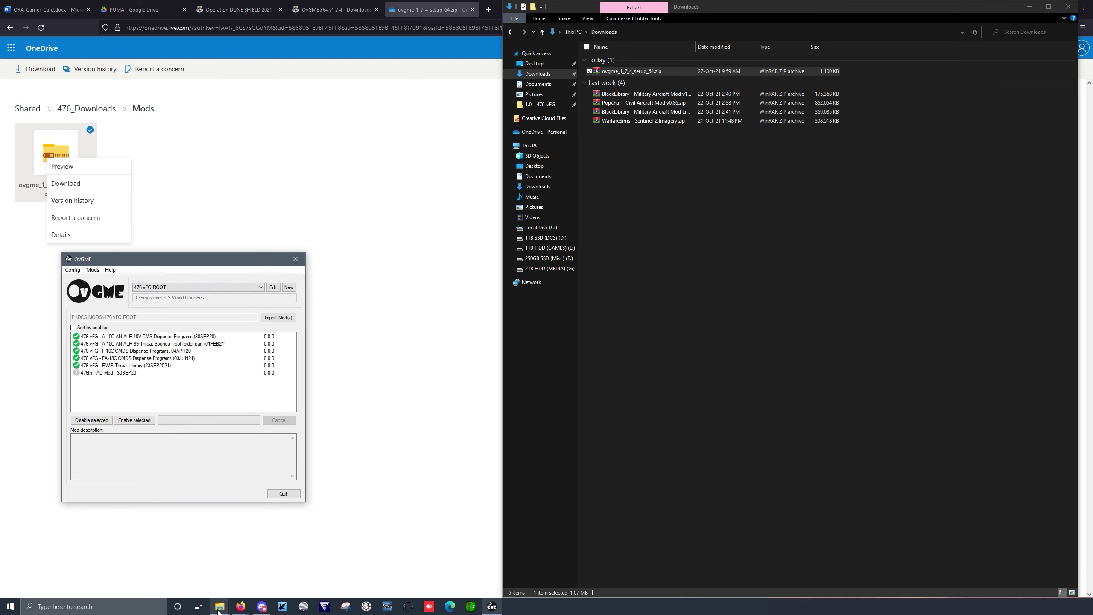
pyautogui.moveTo(219, 611)
pyautogui.moveTo(243, 576)
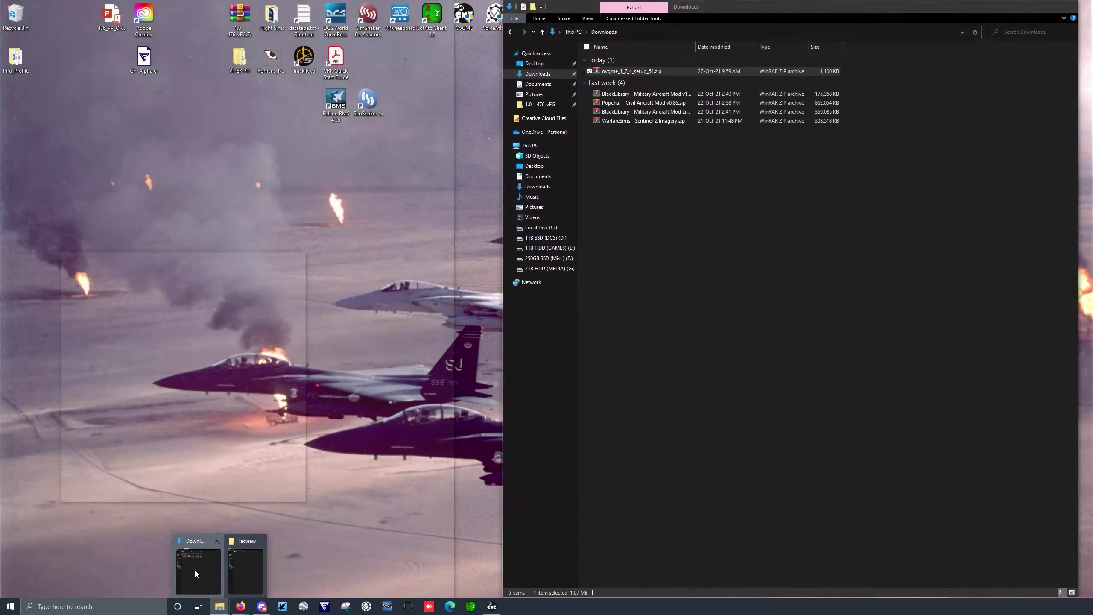
pyautogui.click(196, 571)
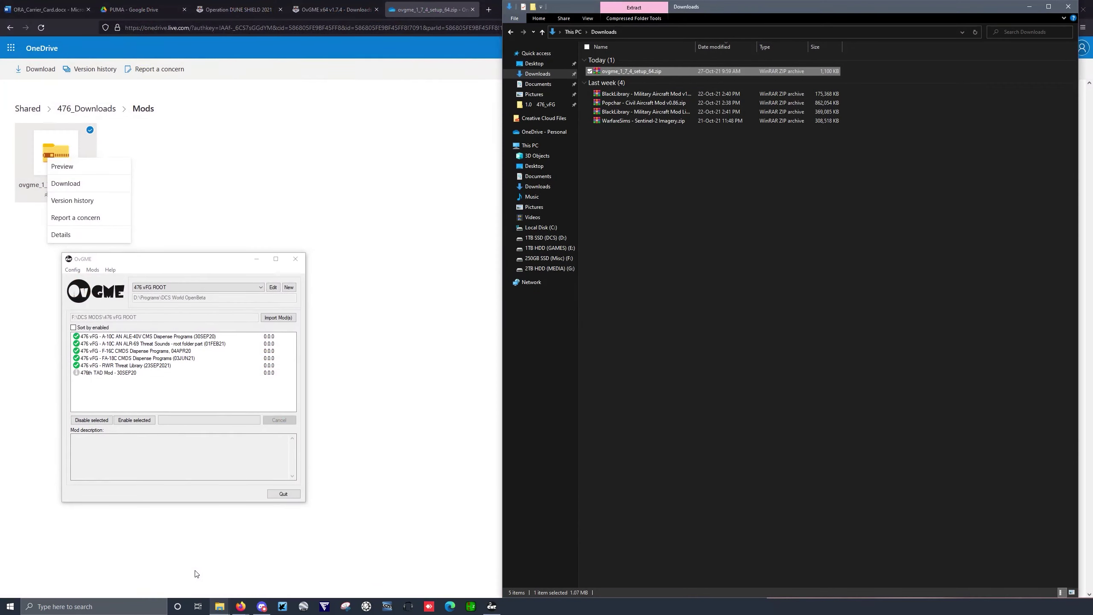
pyautogui.moveTo(218, 606)
pyautogui.click(243, 573)
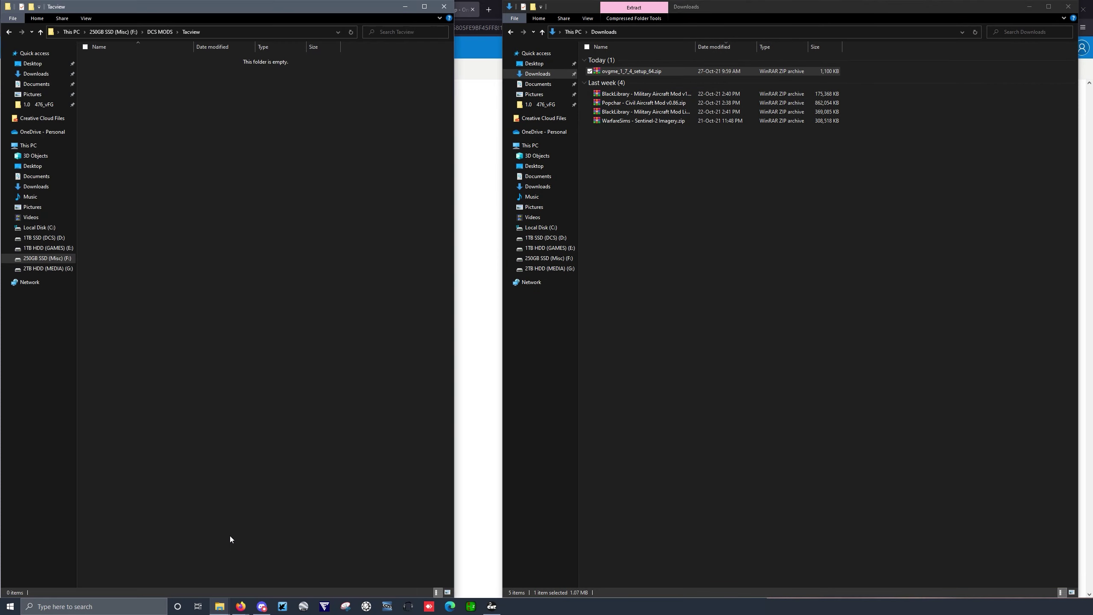
pyautogui.click(156, 32)
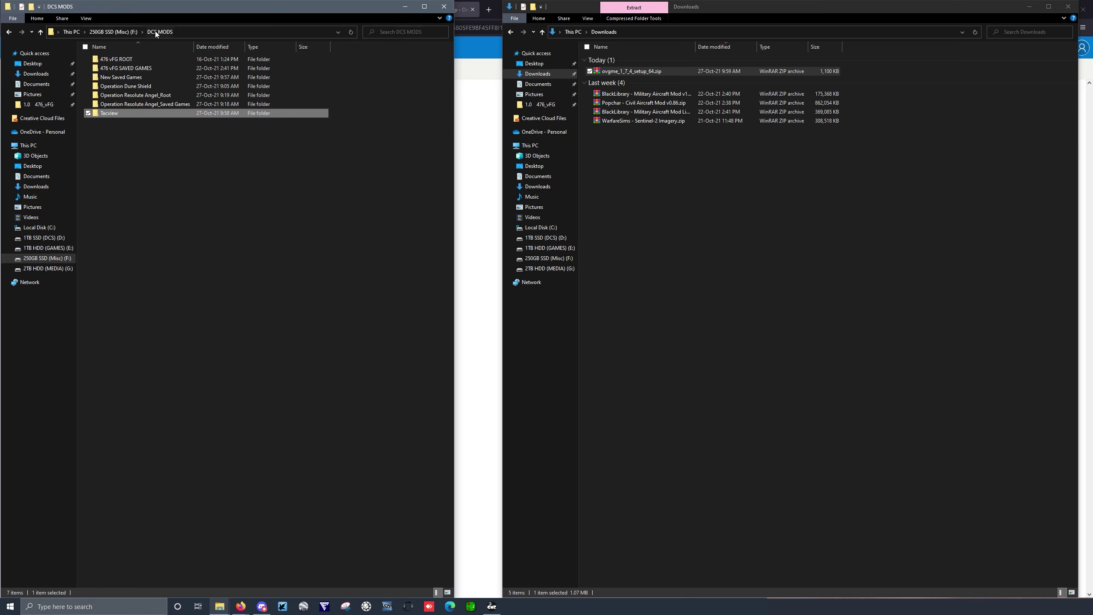
# Step: Delete the New Saved Games folder from DCS MODS and reopen DCS MODS from the F: drive
pyautogui.click(108, 78)
pyautogui.rightClick(108, 78)
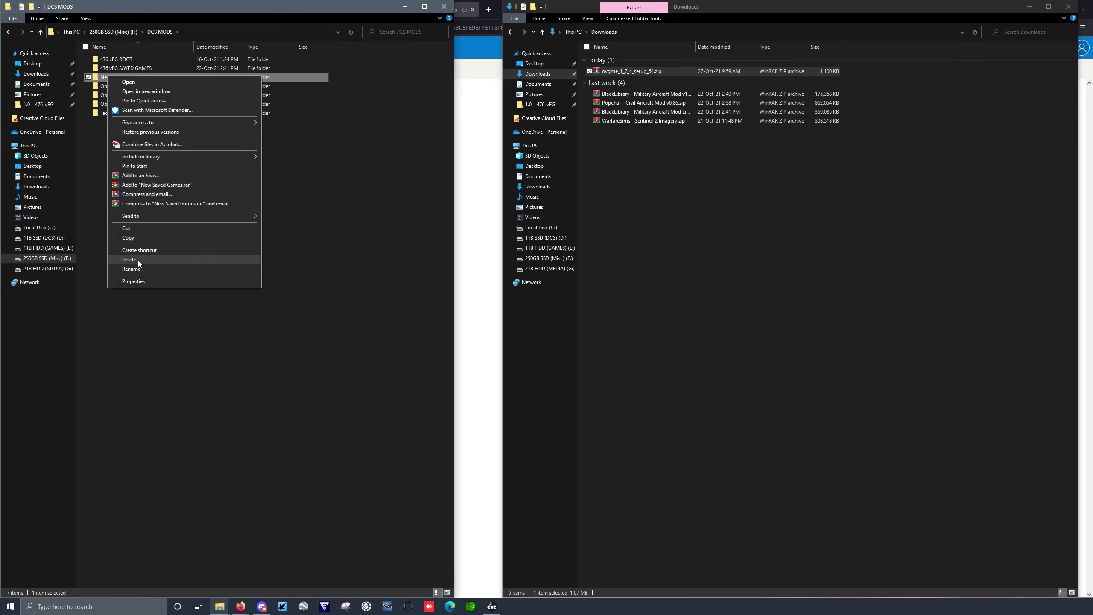
pyautogui.click(142, 263)
pyautogui.click(47, 258)
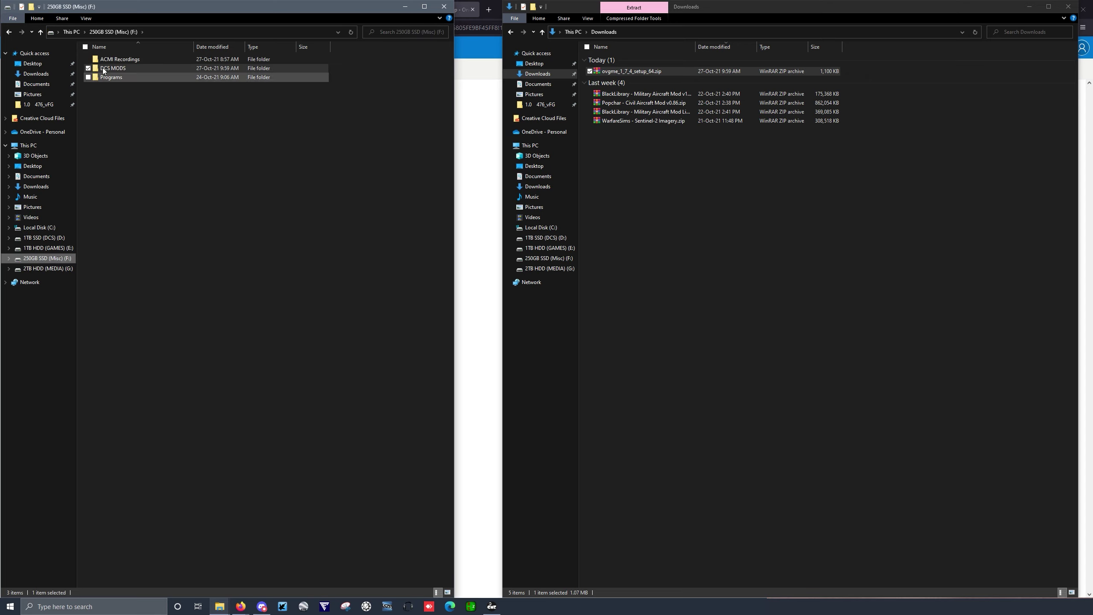
pyautogui.doubleClick(106, 69)
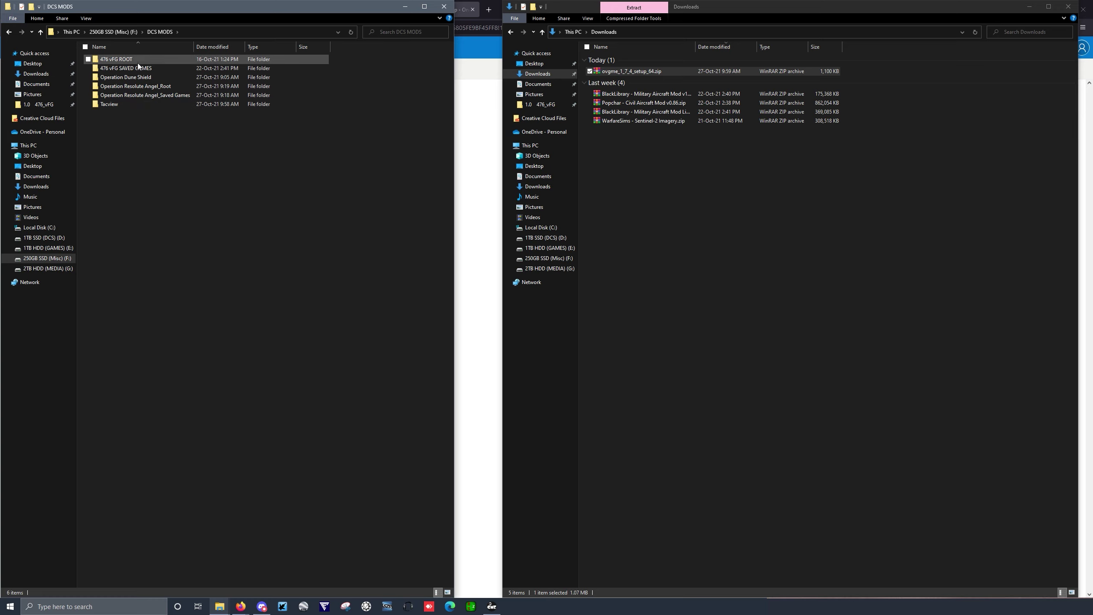
# Step: Create a new folder named "New Saved Games" in the DCS MODS folder
pyautogui.rightClick(112, 126)
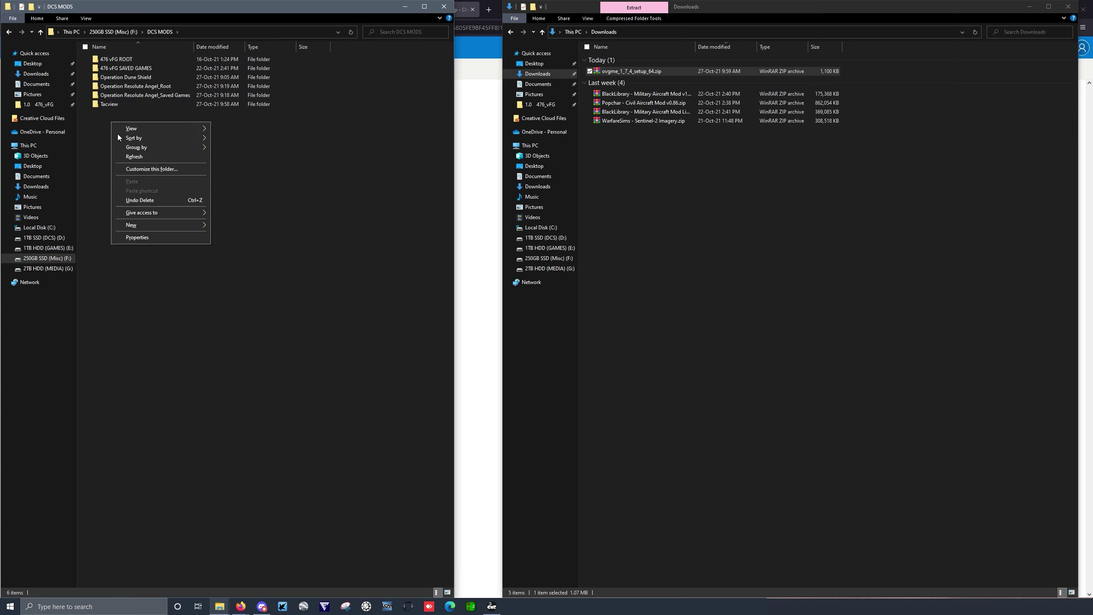
pyautogui.moveTo(133, 223)
pyautogui.click(232, 224)
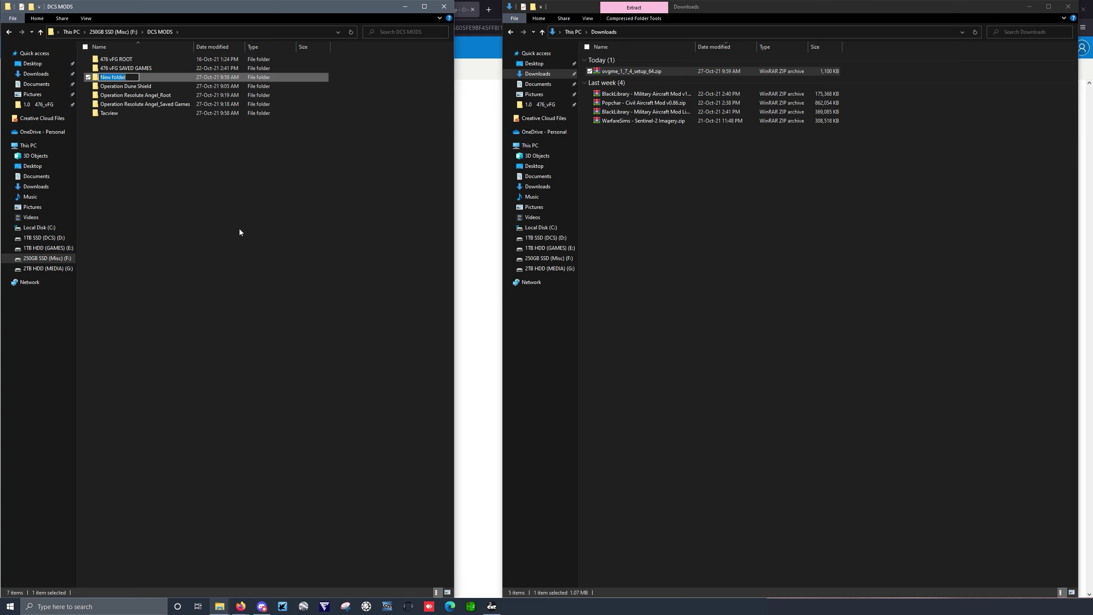
pyautogui.write('New Saved Games')
pyautogui.press('Return')
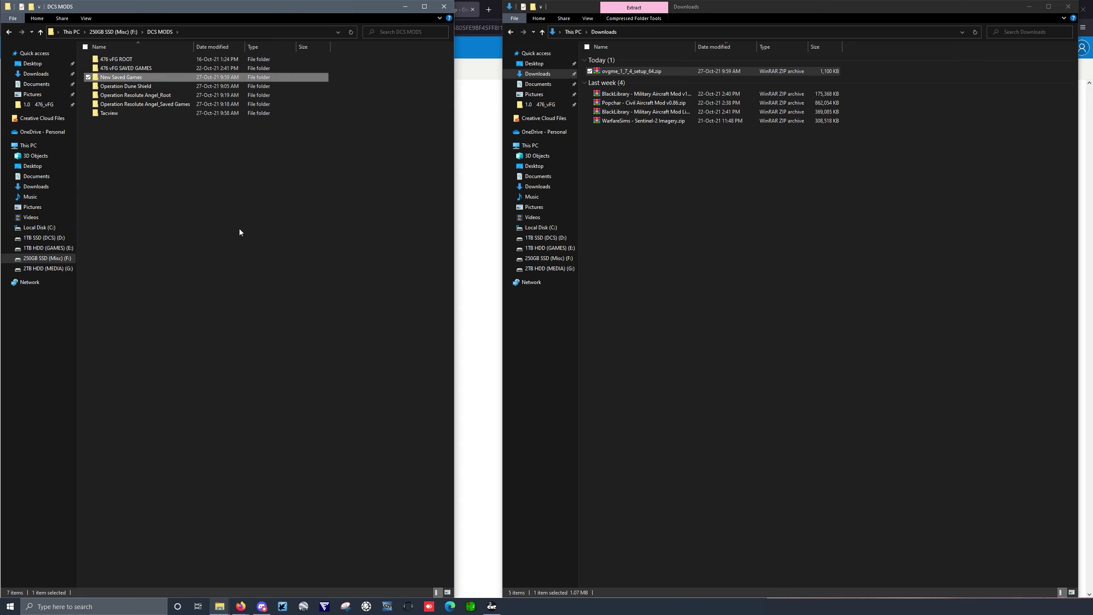
# Step: Look inside the 476 vFG ROOT folder as an example and open the New Saved Games folder
pyautogui.doubleClick(132, 60)
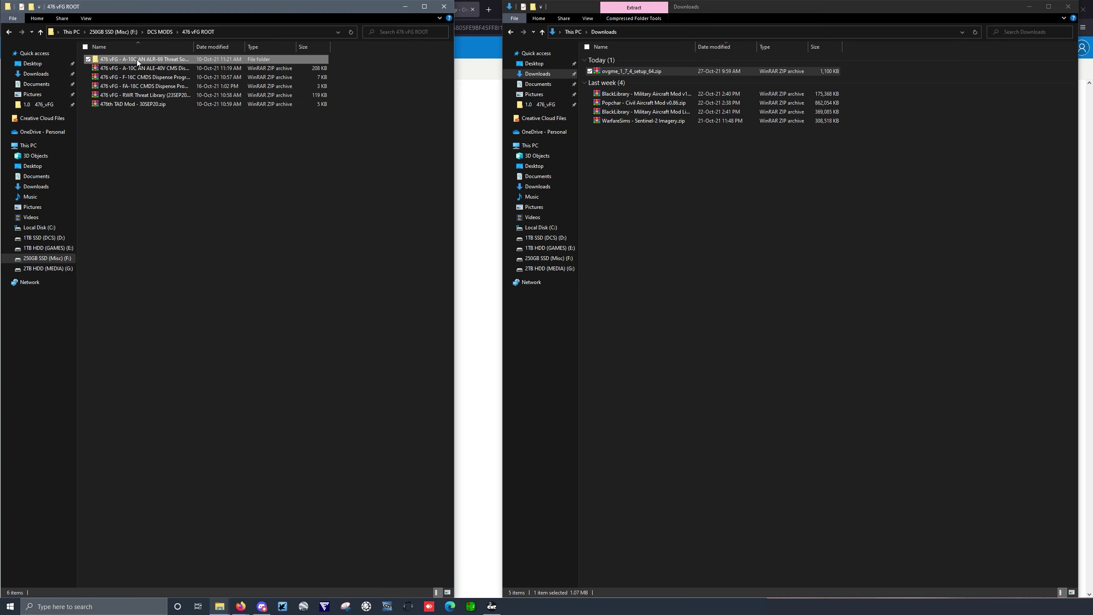
pyautogui.click(160, 32)
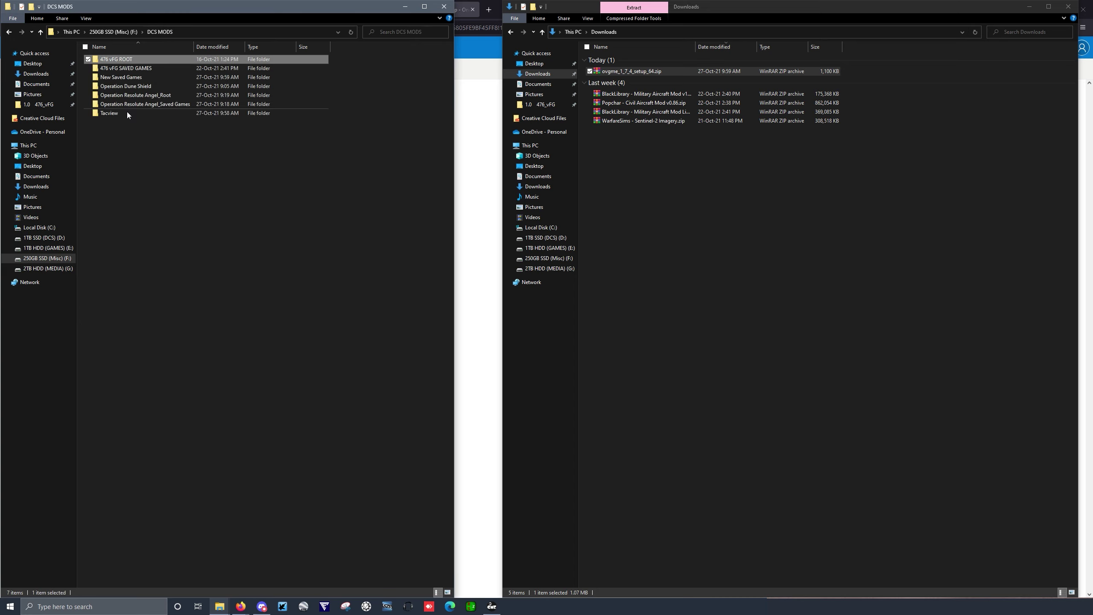
pyautogui.click(126, 79)
pyautogui.doubleClick(126, 79)
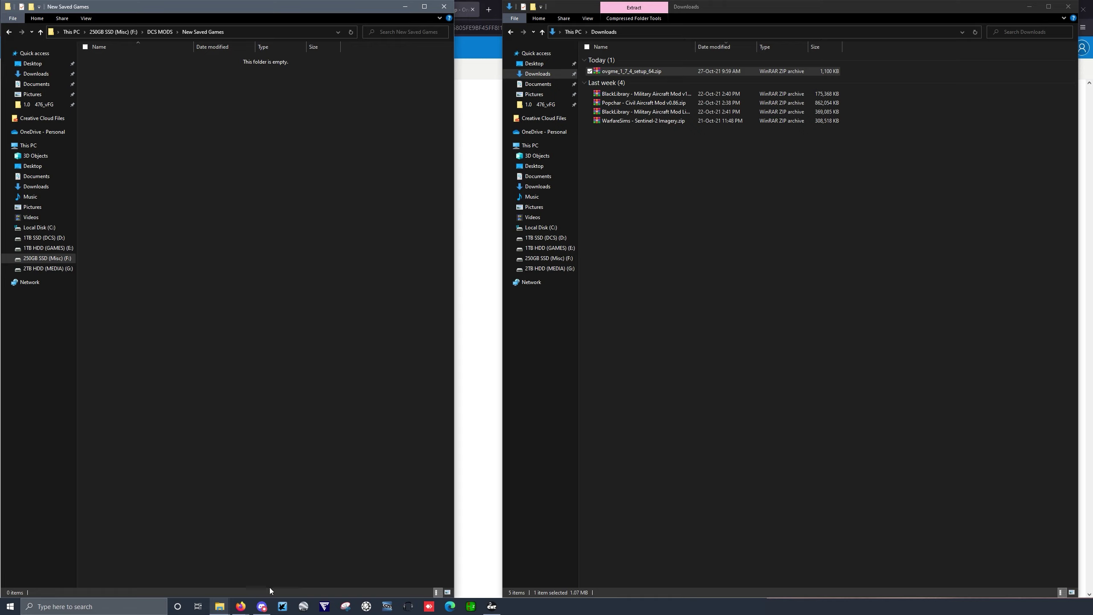
# Step: Switch to Firefox and examine the required mods list in the Operation DUNE SHIELD 2021 thread
pyautogui.click(241, 606)
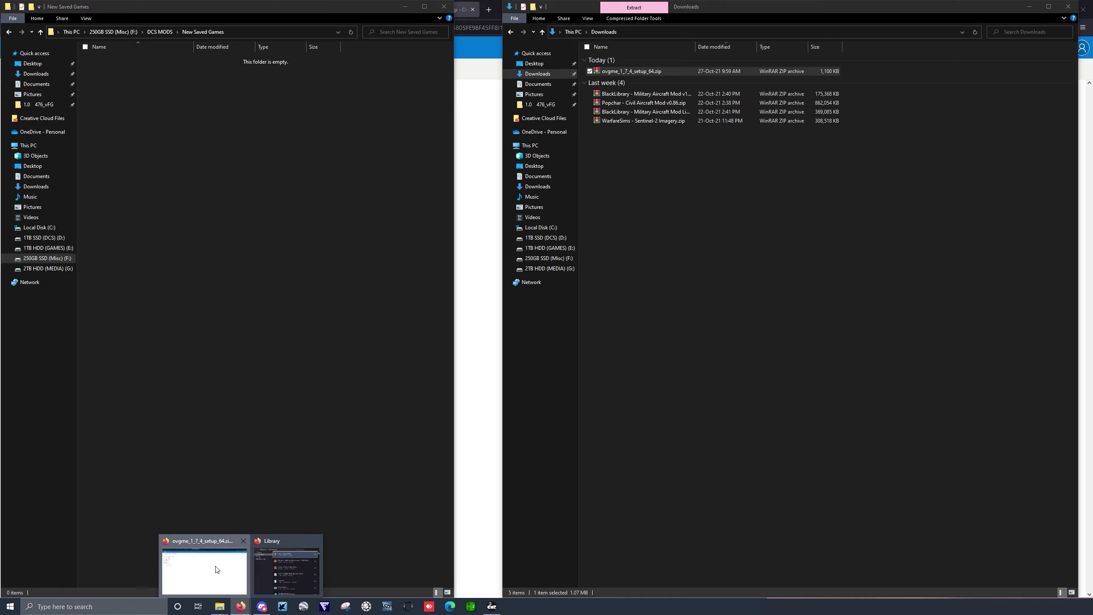
pyautogui.click(216, 570)
pyautogui.click(238, 5)
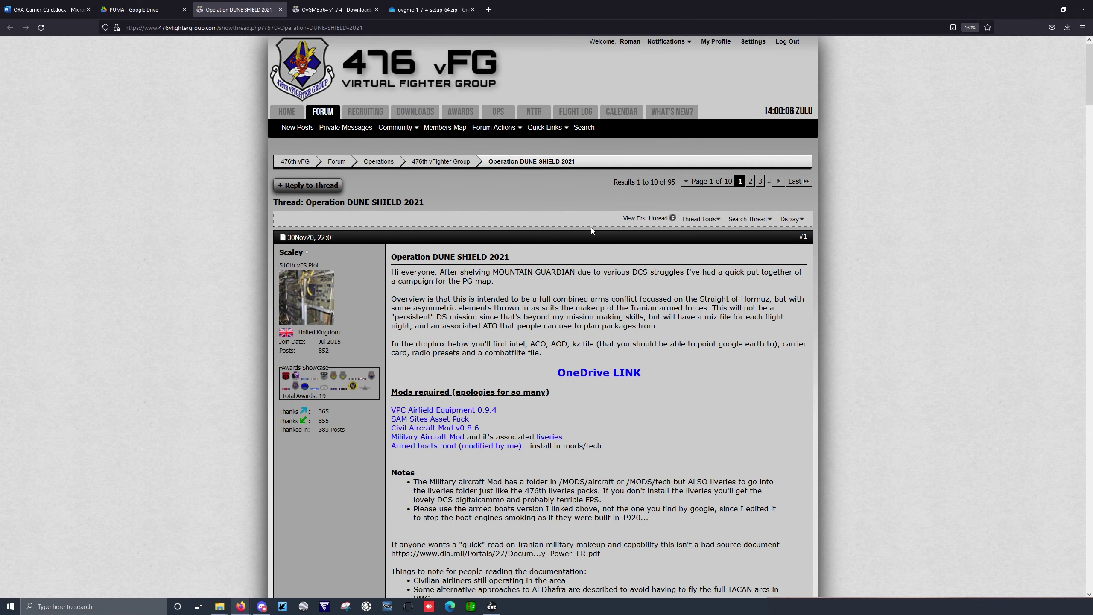
pyautogui.scroll(-5, 591, 230)
pyautogui.scroll(3, 442, 241)
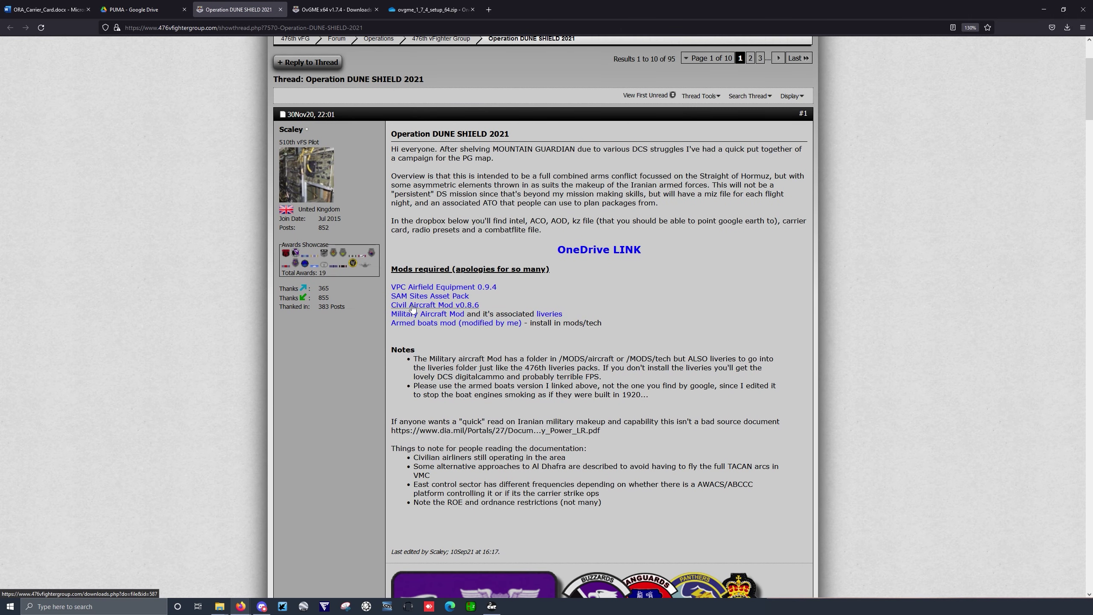
# Step: View the download pages of Civil Aircraft Mod v0.8.6 and Military Aircraft Mod, returning to the thread
pyautogui.click(412, 307)
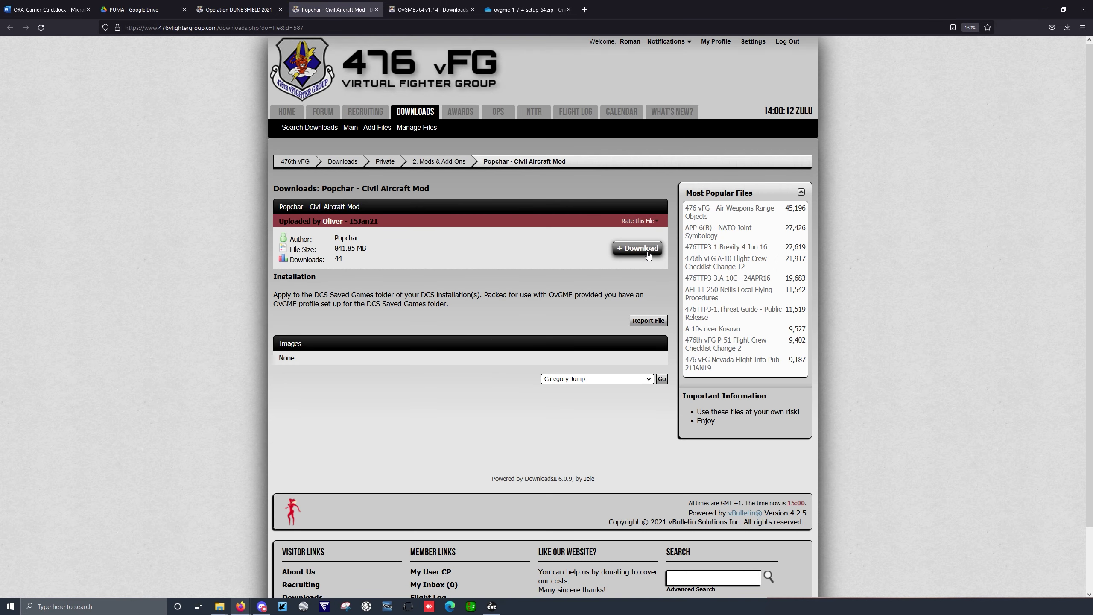
pyautogui.click(215, 5)
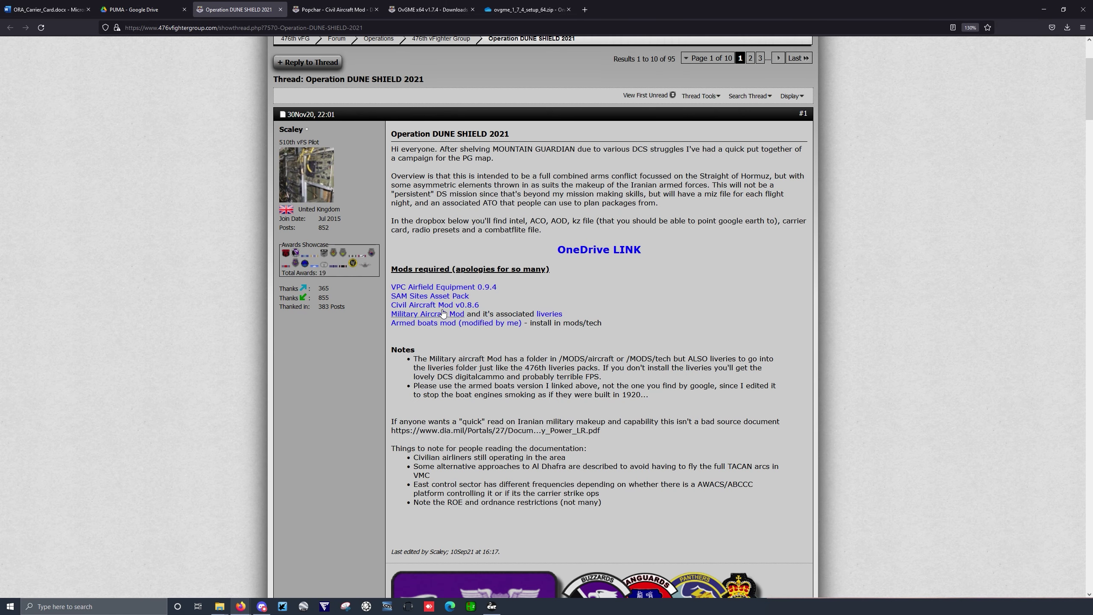
pyautogui.click(409, 315)
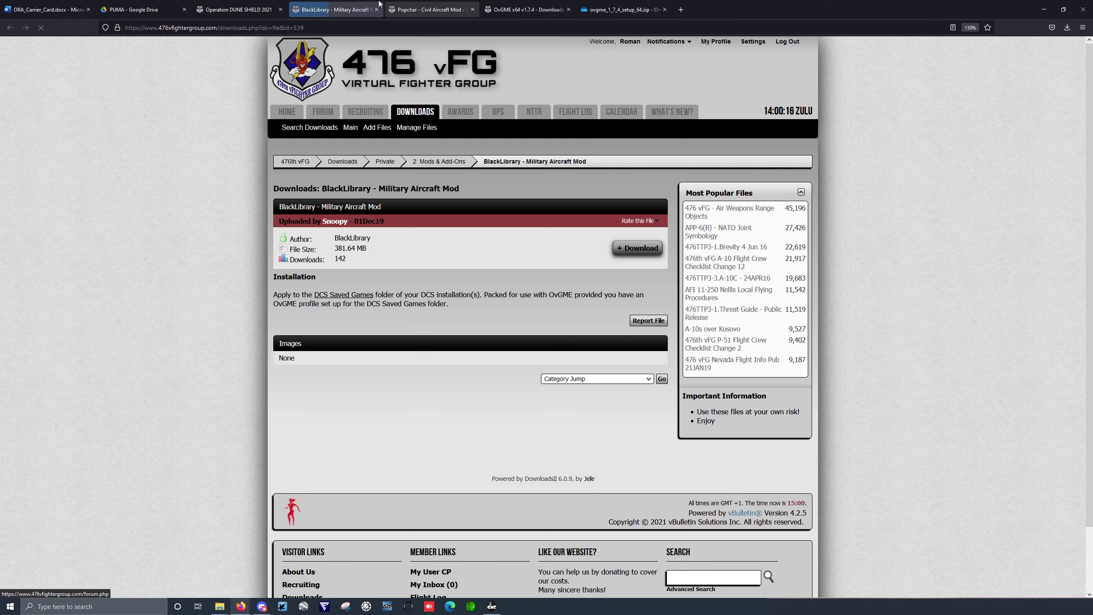
pyautogui.click(237, 9)
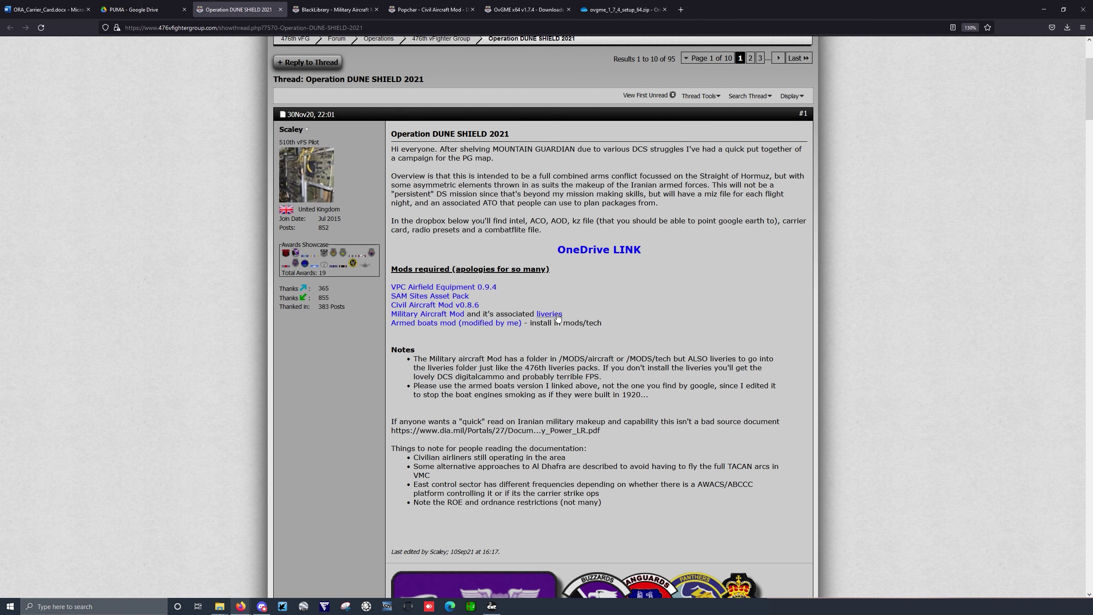
# Step: Switch to File Explorer, bring up the Downloads window, and return the other window to the DCS MODS folder
pyautogui.click(219, 606)
pyautogui.click(257, 575)
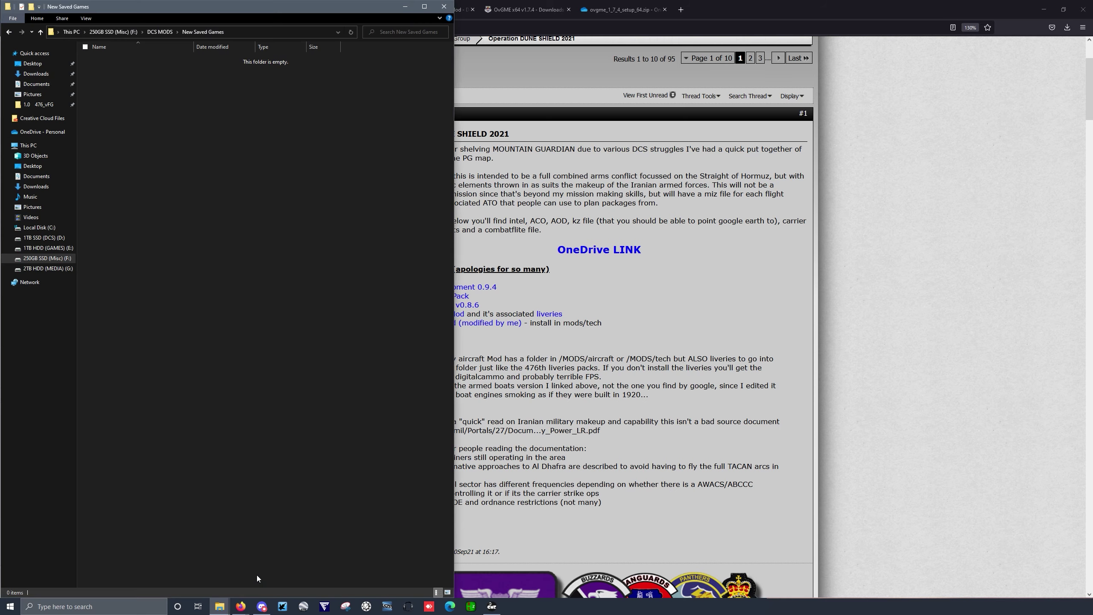
pyautogui.click(213, 607)
pyautogui.click(203, 574)
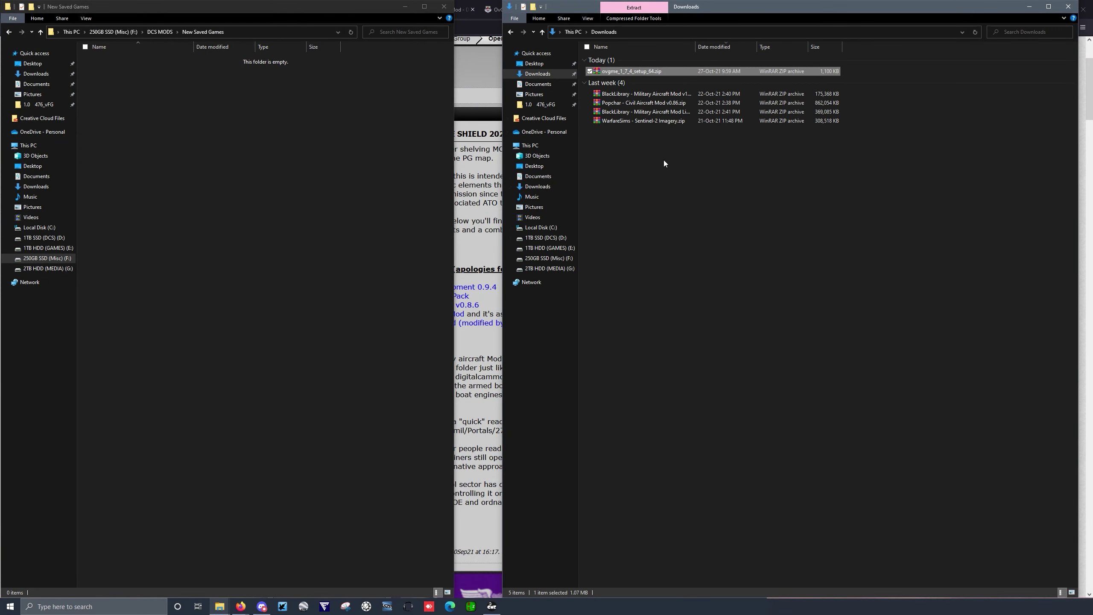
pyautogui.click(159, 32)
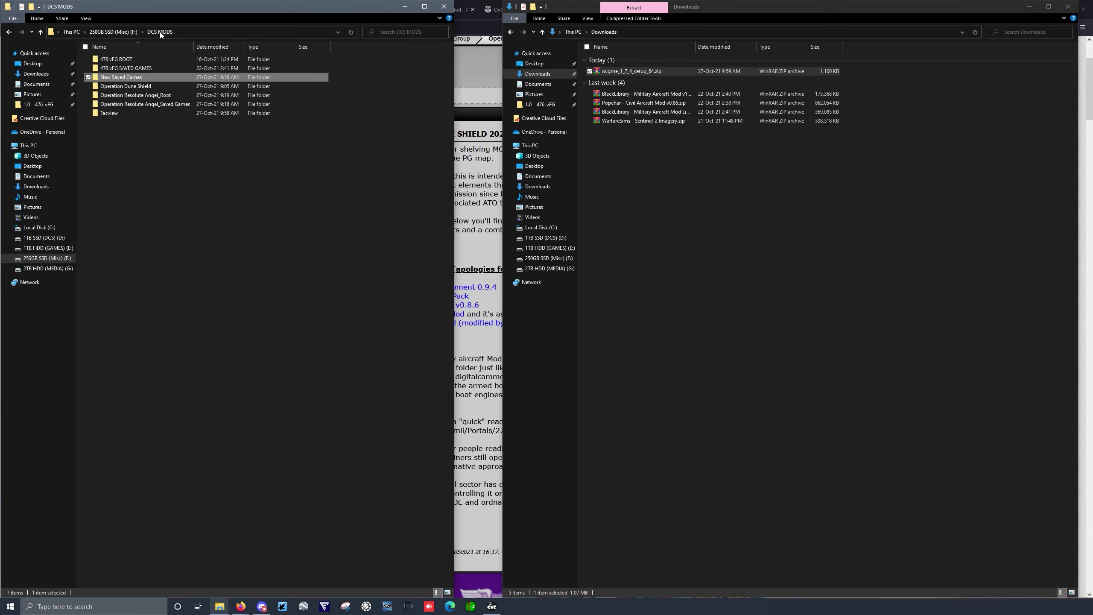
# Step: Copy the Military Aircraft Mod, its liveries and the Civil Aircraft Mod archives from Downloads into the New Saved Games folder
pyautogui.click(646, 120)
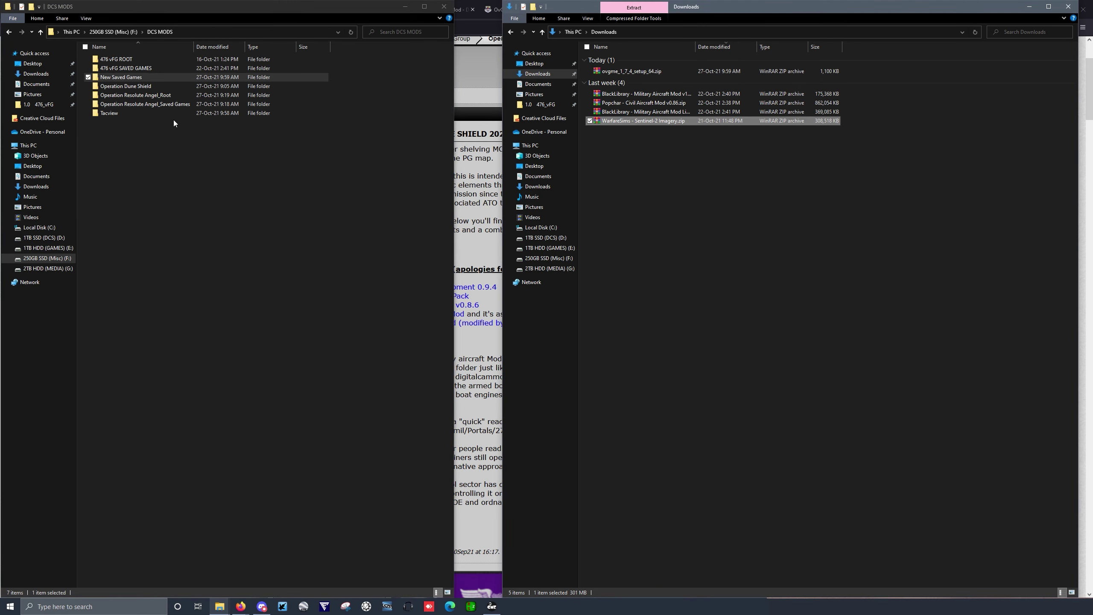
pyautogui.keyDown('shift'); pyautogui.click(626, 95); pyautogui.keyUp('shift')
pyautogui.keyDown('shift'); pyautogui.click(623, 111); pyautogui.keyUp('shift')
pyautogui.click(624, 93)
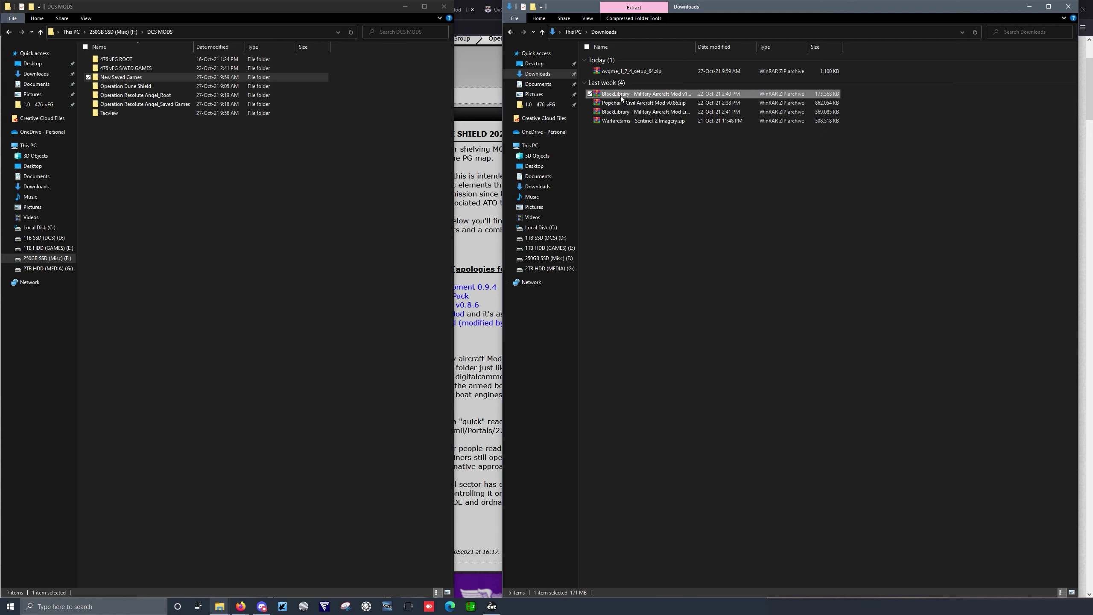
pyautogui.keyDown('shift'); pyautogui.click(638, 112); pyautogui.keyUp('shift')
pyautogui.rightClick(659, 105)
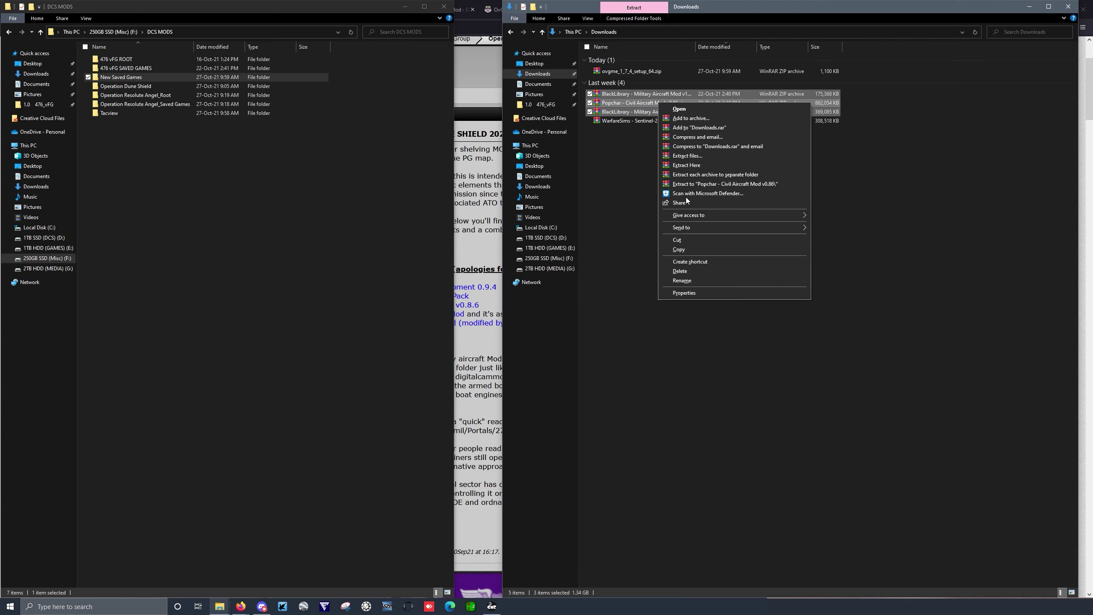
pyautogui.click(694, 249)
pyautogui.doubleClick(124, 77)
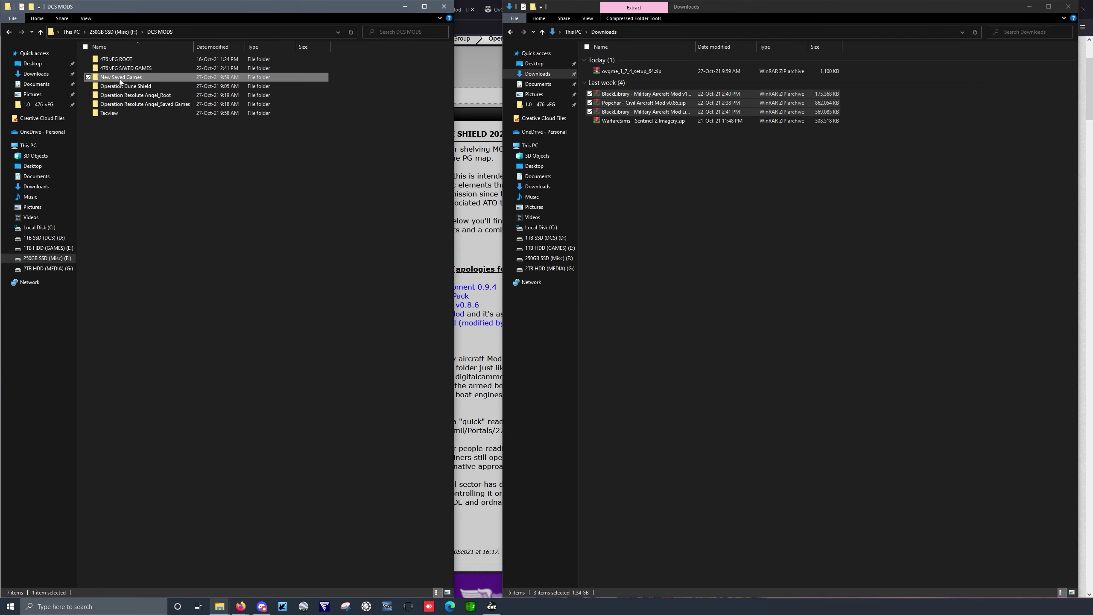
pyautogui.rightClick(171, 149)
pyautogui.click(200, 211)
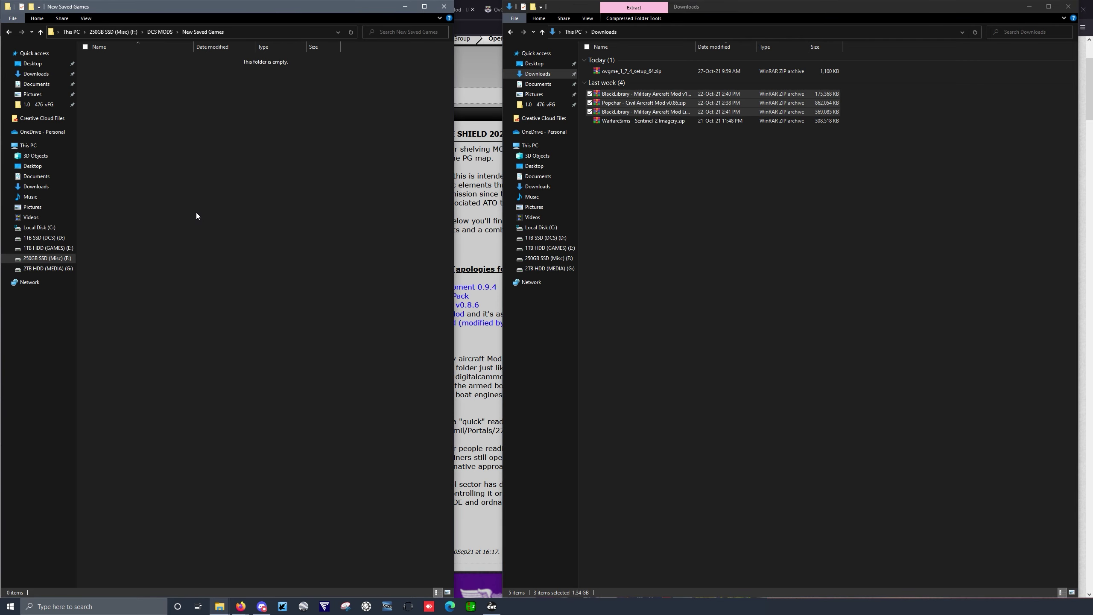
# Step: Copy WarfareSims - Sentinel-2 Imagery.zip from Downloads into the Tacview folder of DCS MODS and delete the original
pyautogui.click(163, 32)
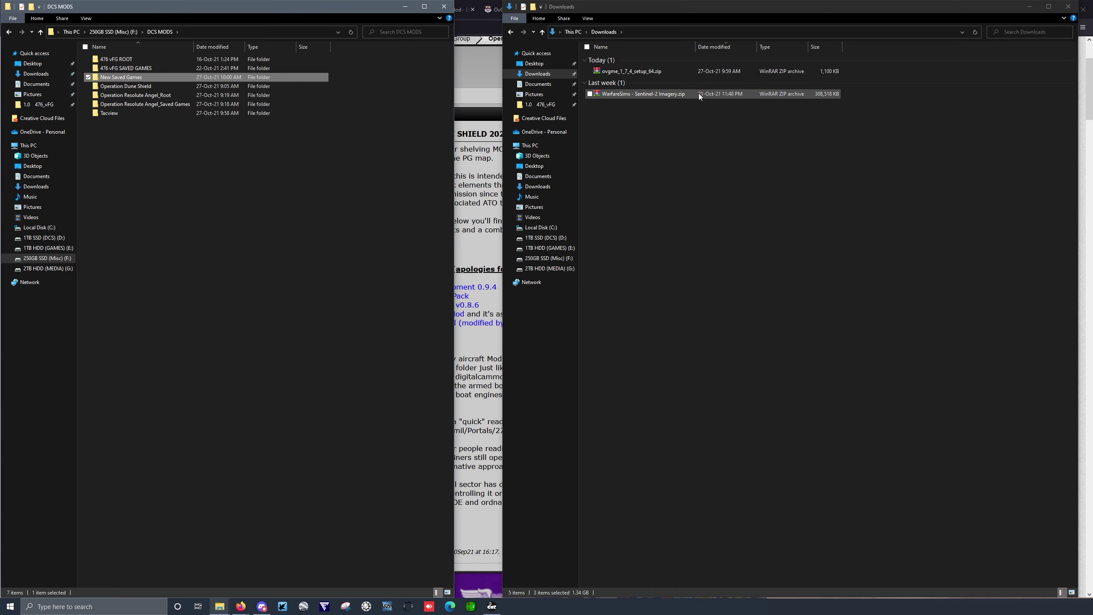
pyautogui.moveTo(701, 95); pyautogui.dragTo(120, 110)
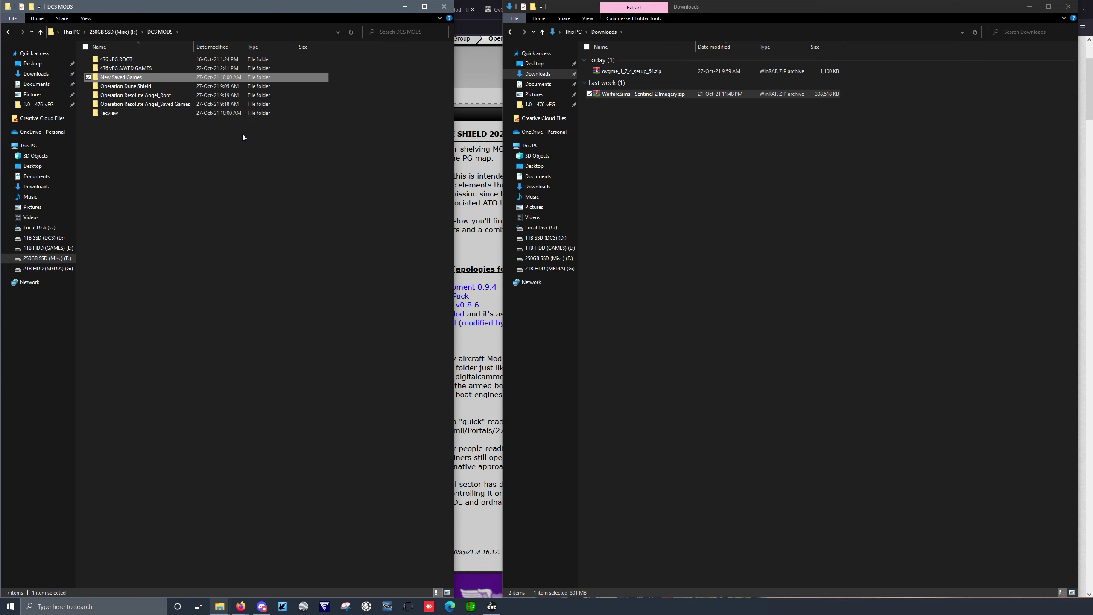
pyautogui.doubleClick(149, 113)
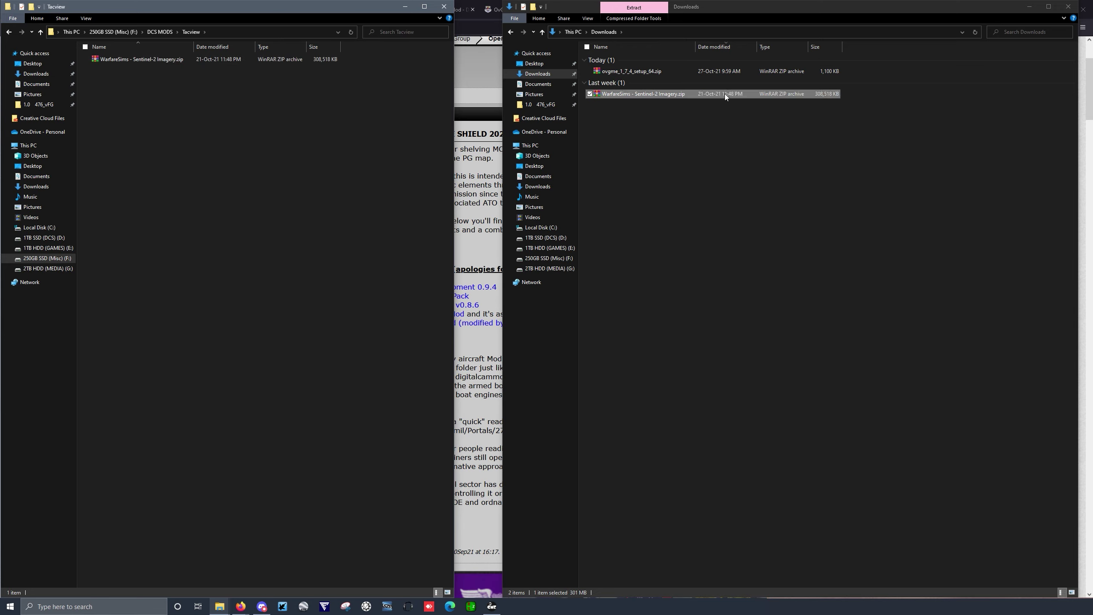
pyautogui.click(625, 94)
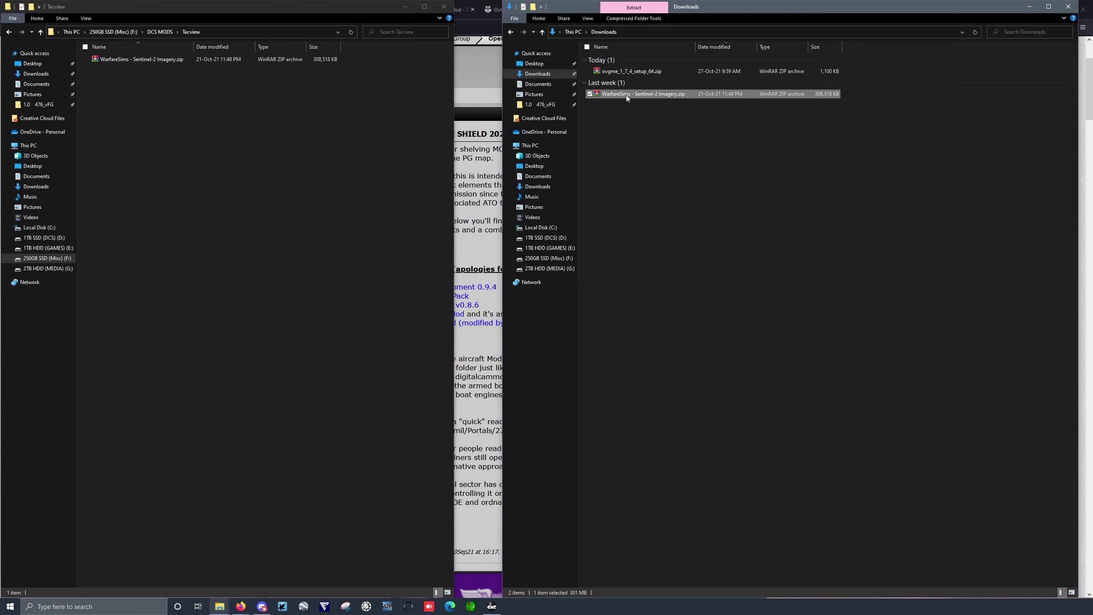
pyautogui.press('Delete')
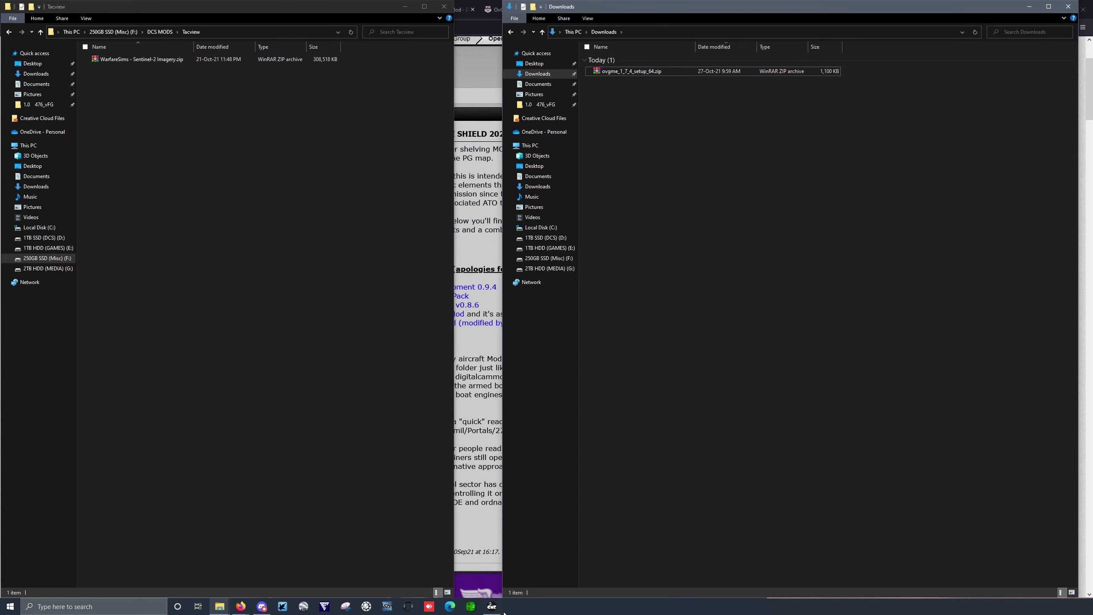
# Step: Switch to OvGME, maximize its window, and start a new configuration titled "New Saved Games"
pyautogui.click(492, 607)
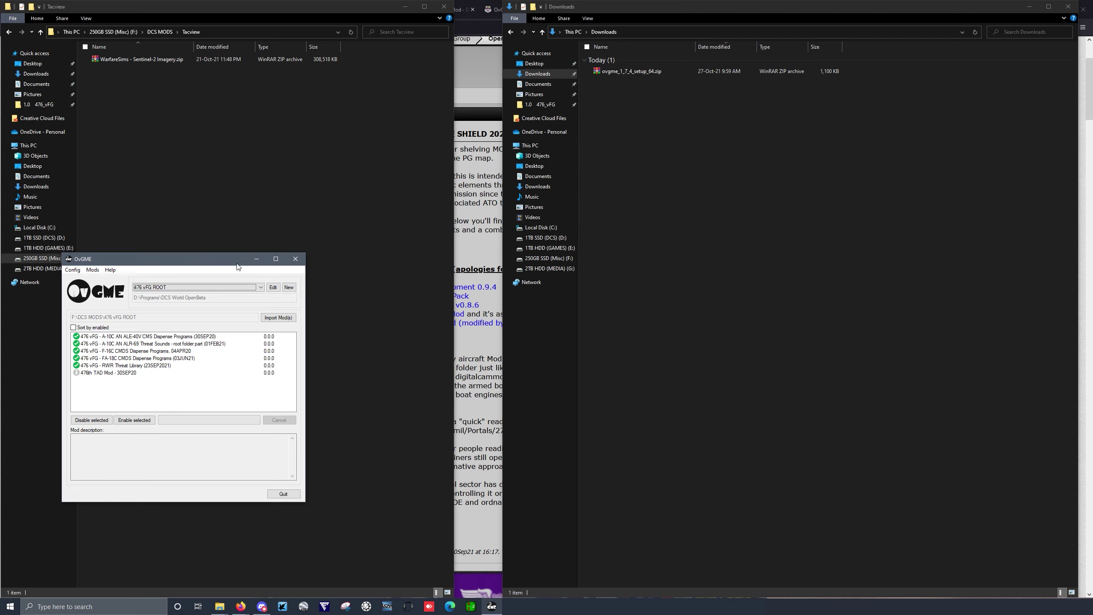
pyautogui.click(275, 259)
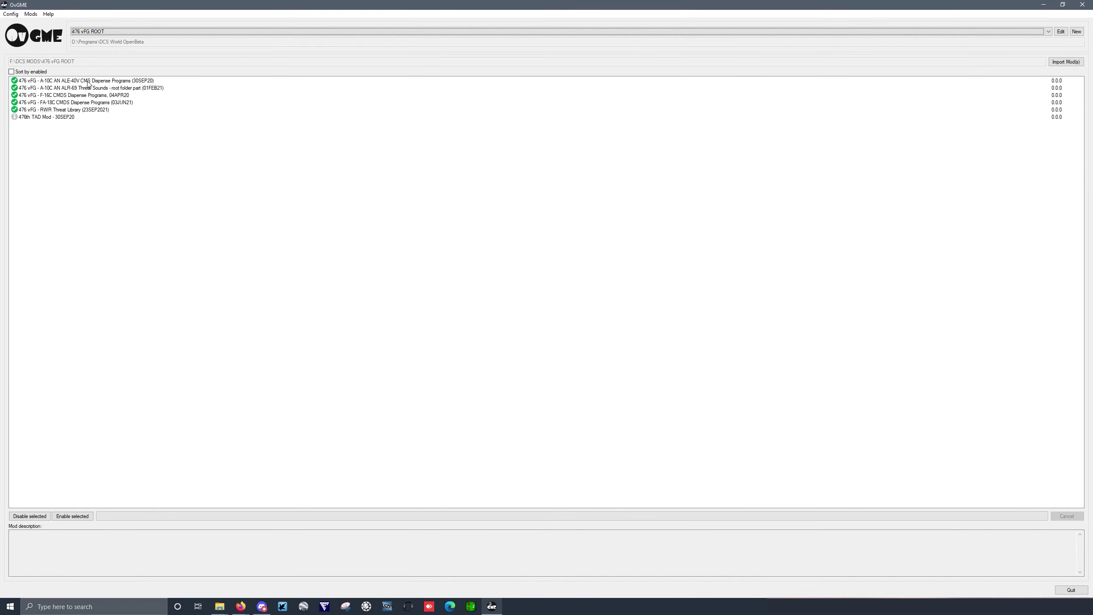
pyautogui.click(9, 15)
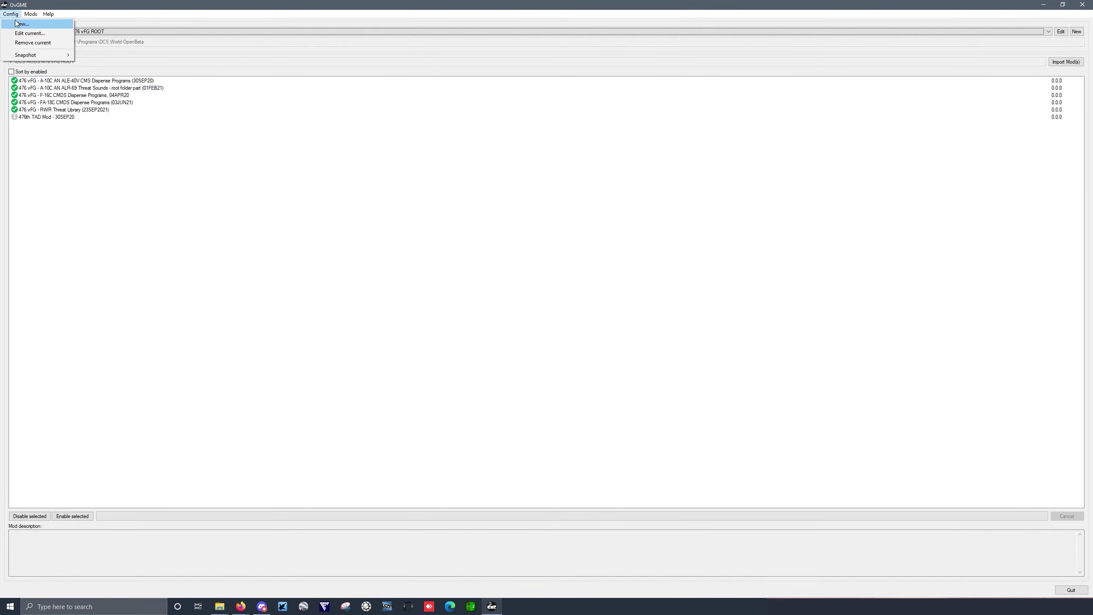
pyautogui.click(12, 25)
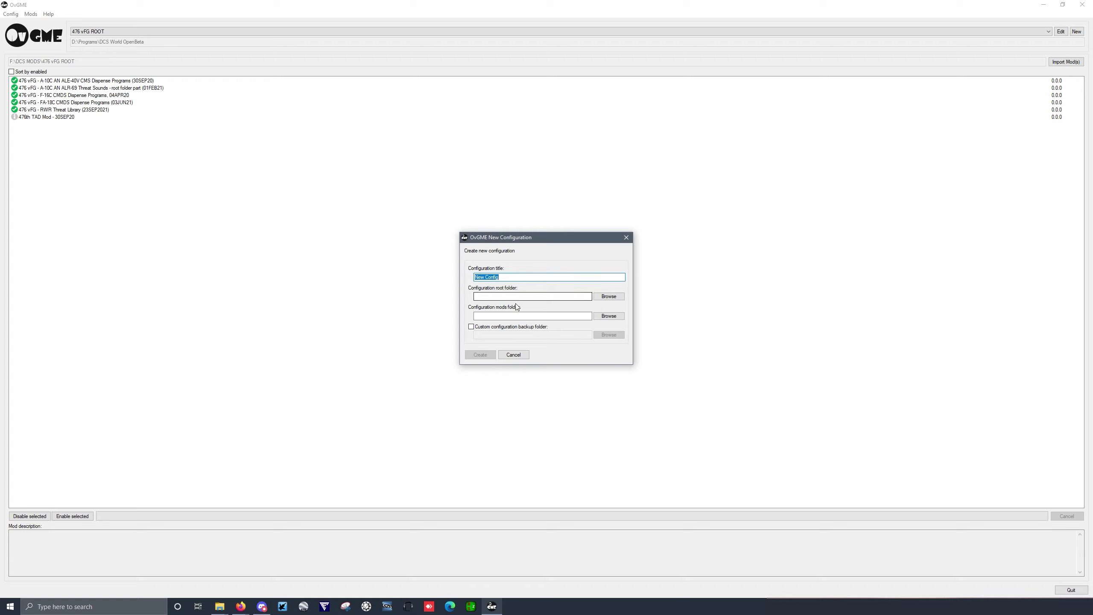
pyautogui.write('New Saved Games')
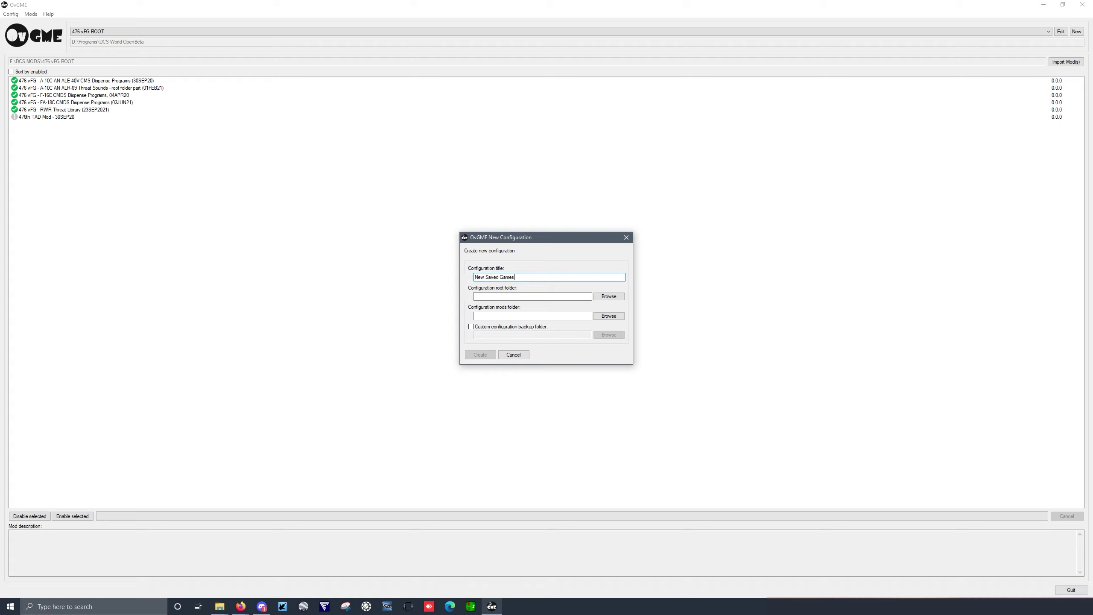
# Step: Set the configuration root folder to DCS.openbeta inside Saved Games of the user profile on drive C
pyautogui.click(609, 296)
pyautogui.scroll(-3, 516, 290)
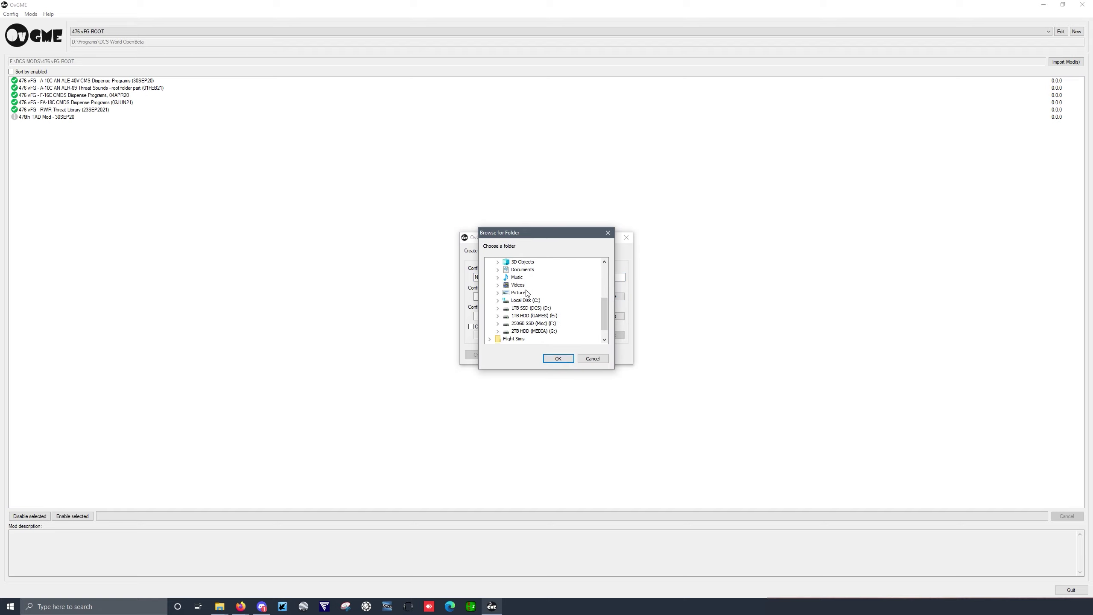
pyautogui.doubleClick(507, 287)
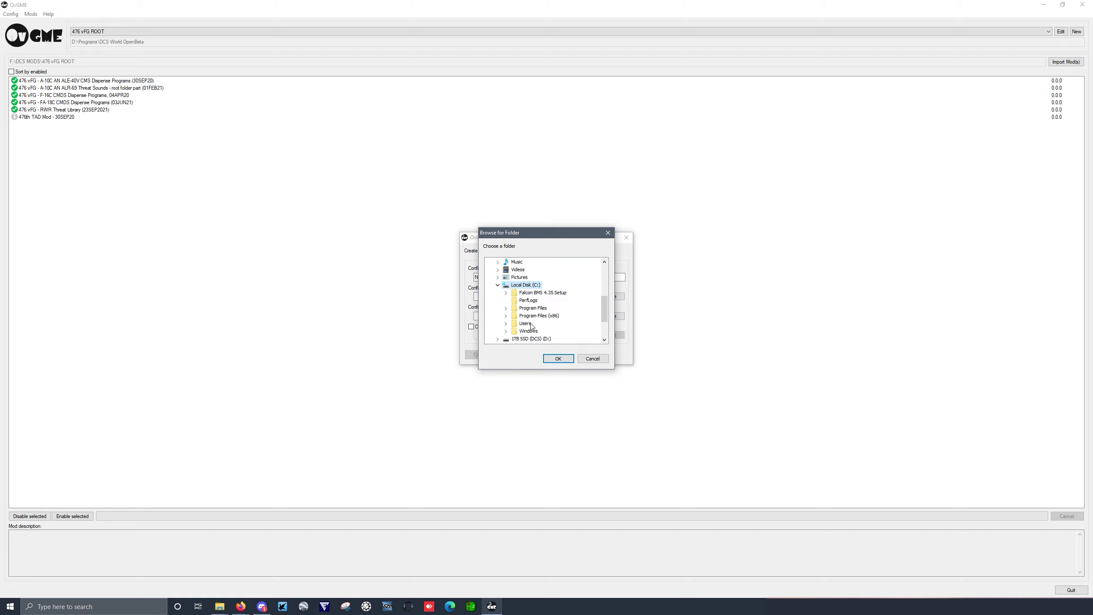
pyautogui.doubleClick(526, 324)
pyautogui.scroll(-1, 549, 313)
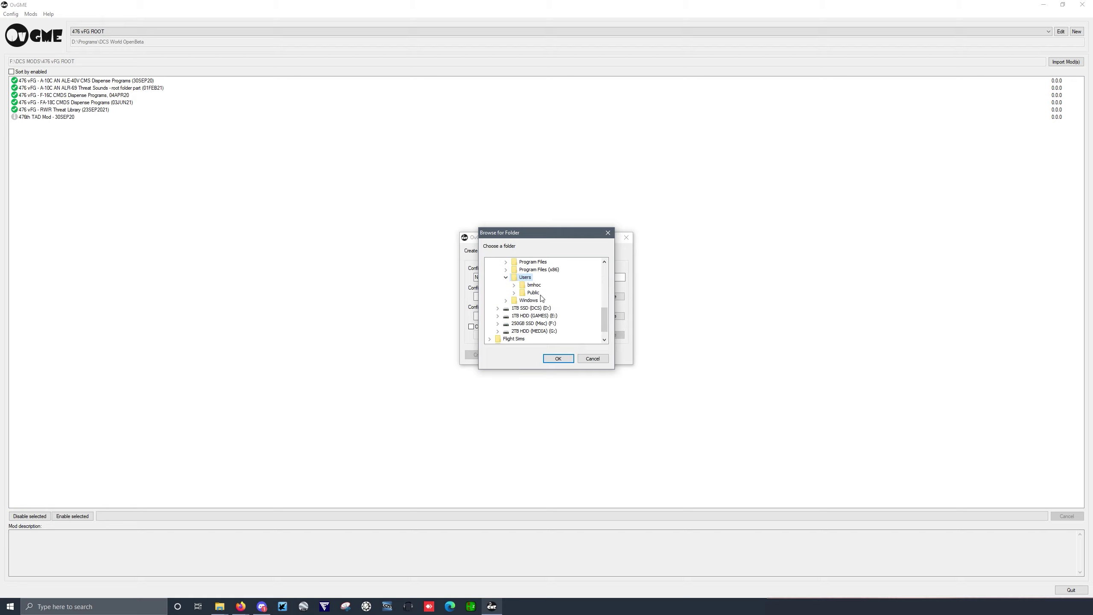
pyautogui.click(518, 286)
pyautogui.scroll(-2, 523, 310)
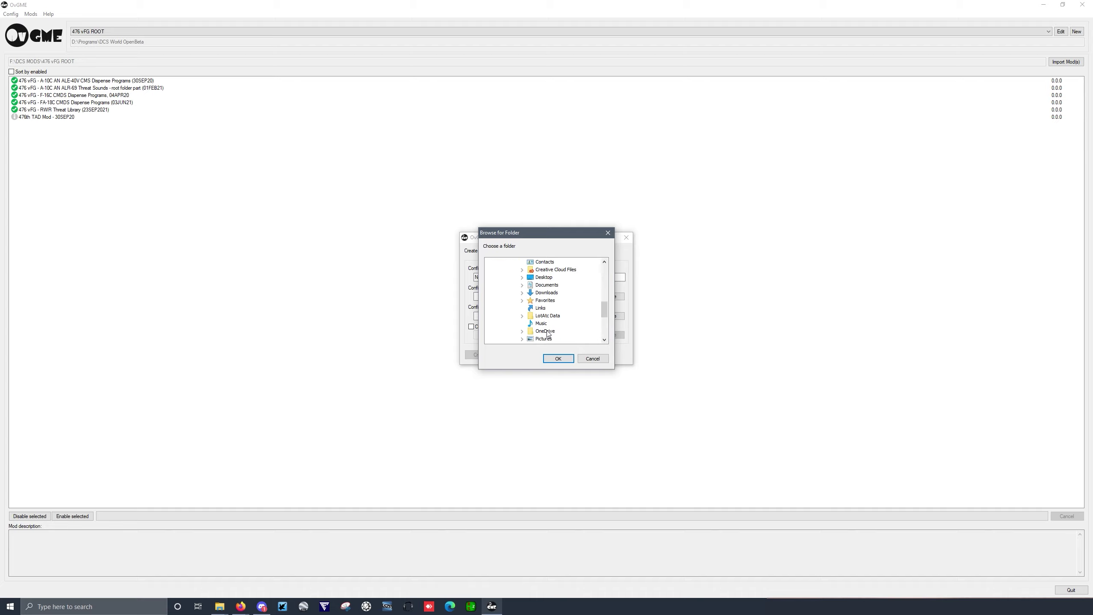
pyautogui.click(523, 323)
pyautogui.scroll(-1, 549, 324)
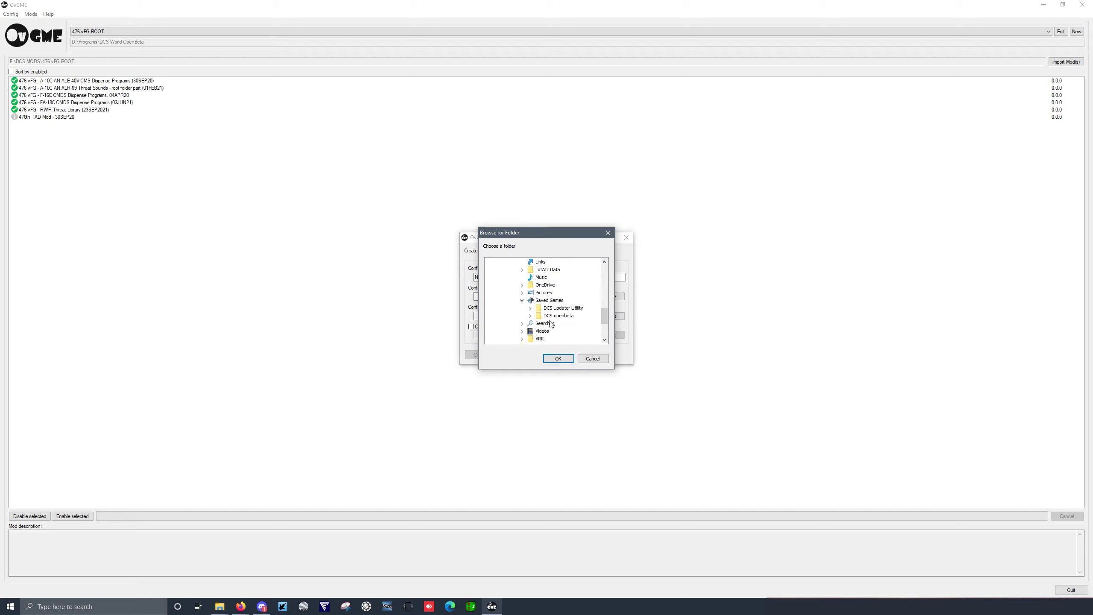
pyautogui.doubleClick(539, 315)
pyautogui.scroll(-2, 564, 292)
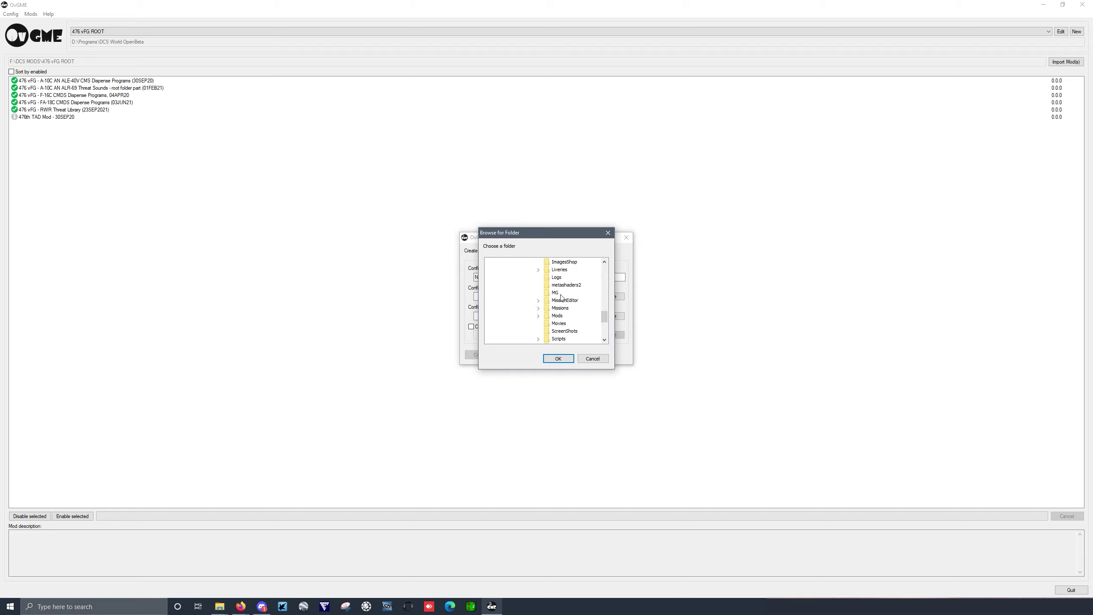
pyautogui.click(558, 358)
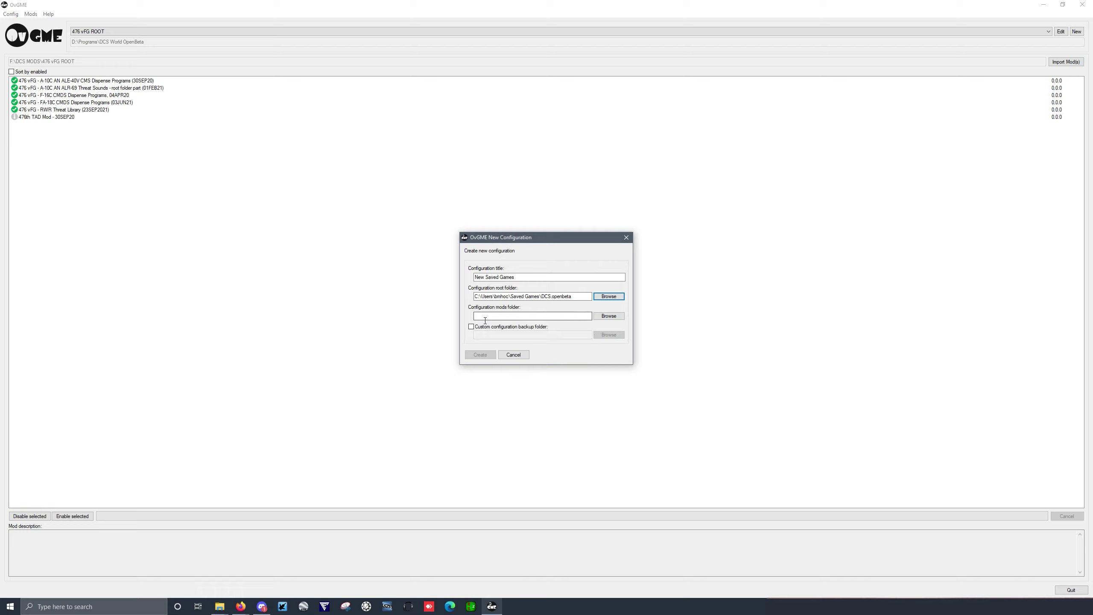
# Step: Set the configuration mods folder to F:\DCS MODS\New Saved Games and create the configuration
pyautogui.click(604, 317)
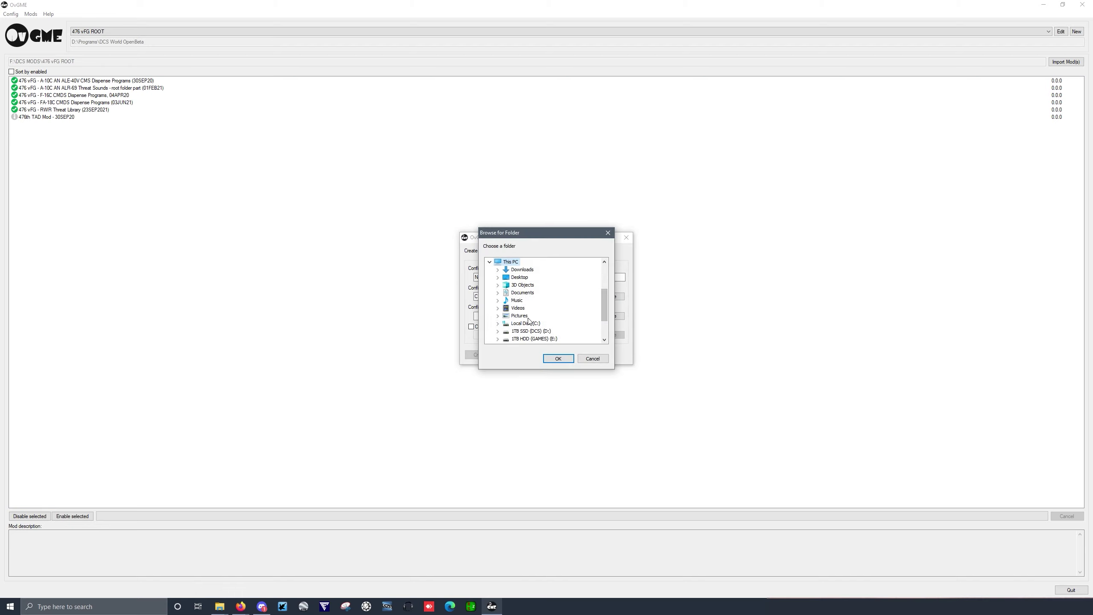
pyautogui.scroll(-3, 530, 324)
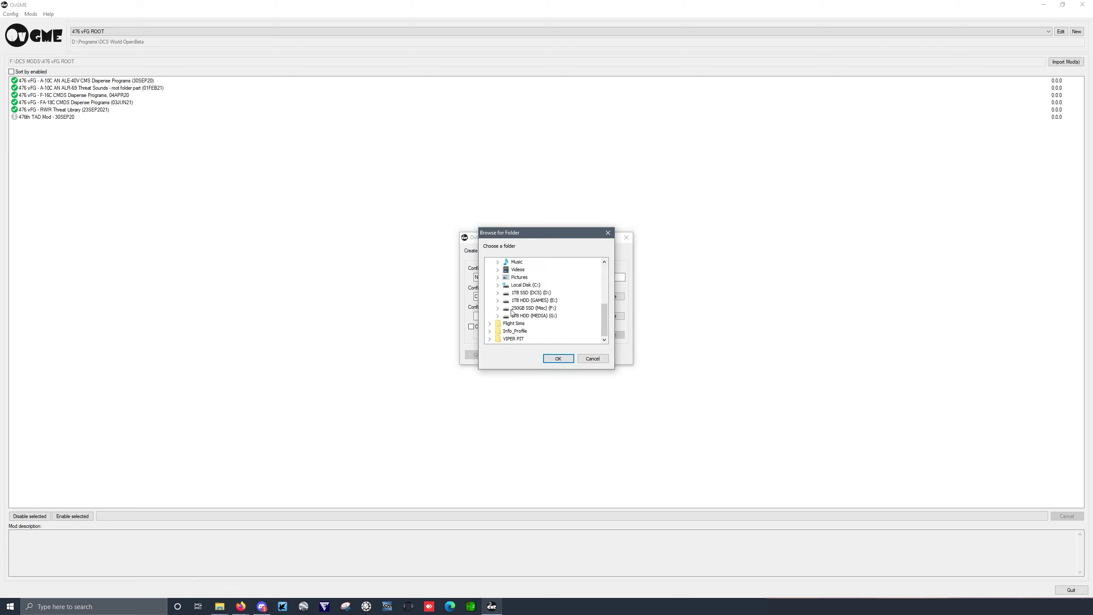
pyautogui.doubleClick(512, 309)
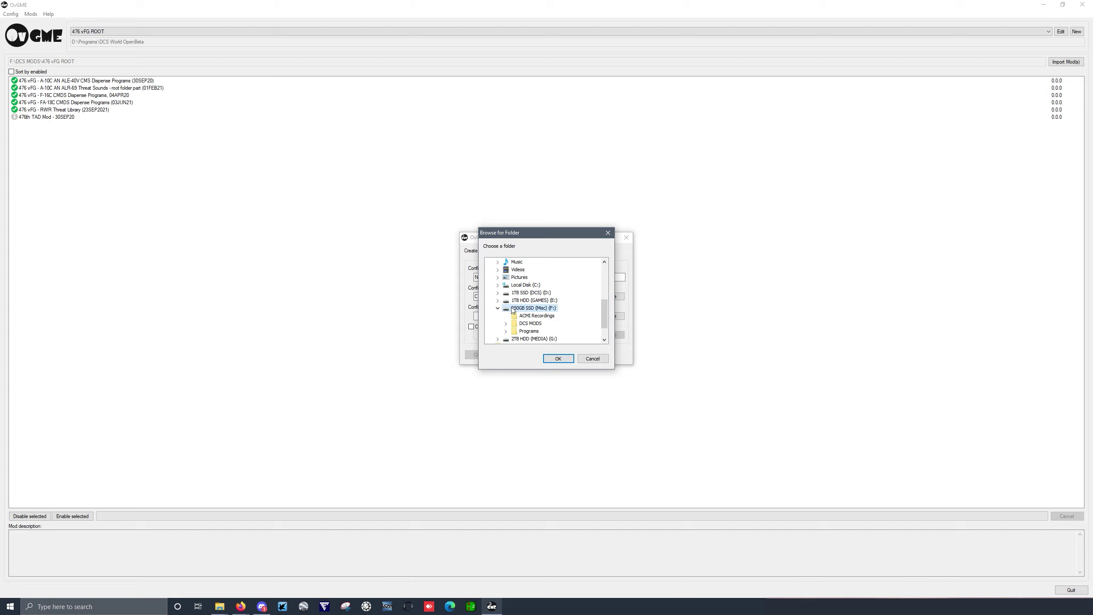
pyautogui.doubleClick(516, 324)
pyautogui.click(527, 301)
pyautogui.click(557, 358)
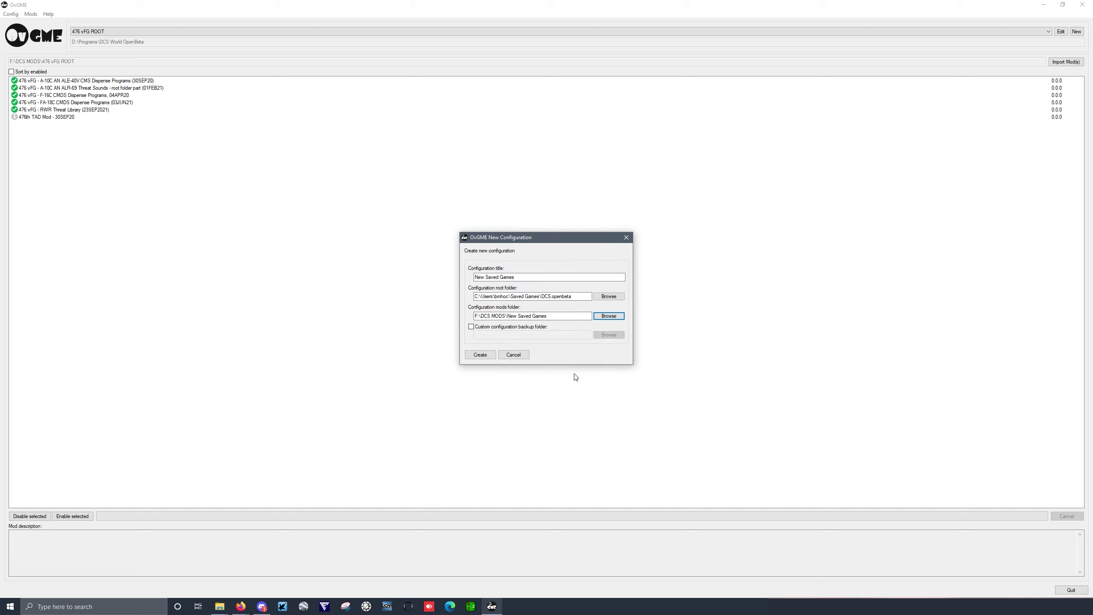
pyautogui.click(481, 354)
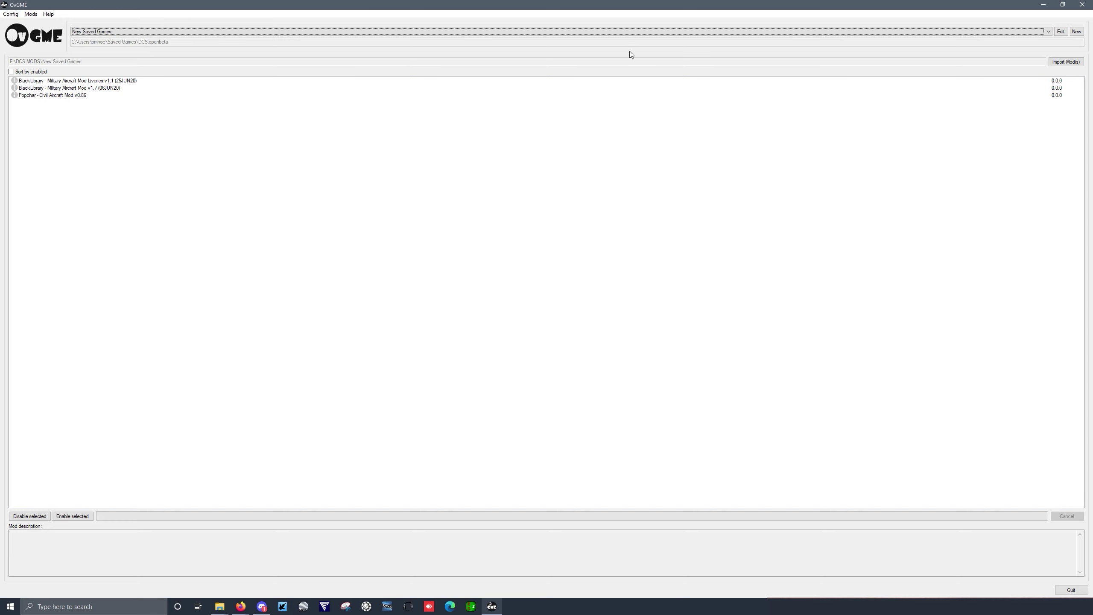
# Step: View the 476 vFG ROOT configuration and return to the New Saved Games configuration
pyautogui.click(1049, 31)
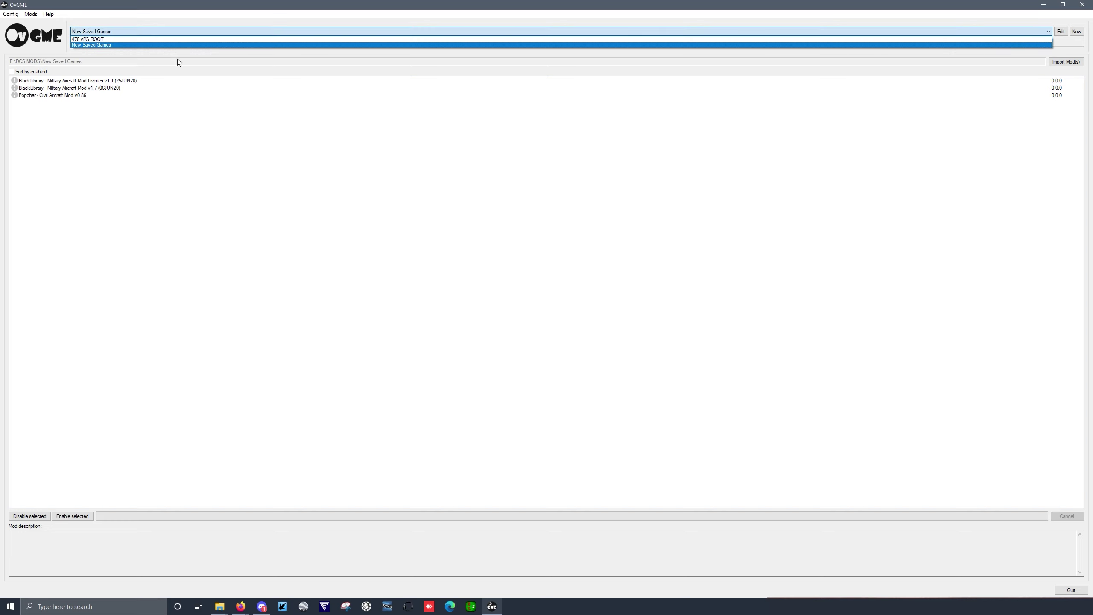
pyautogui.click(103, 39)
pyautogui.click(100, 32)
pyautogui.click(98, 45)
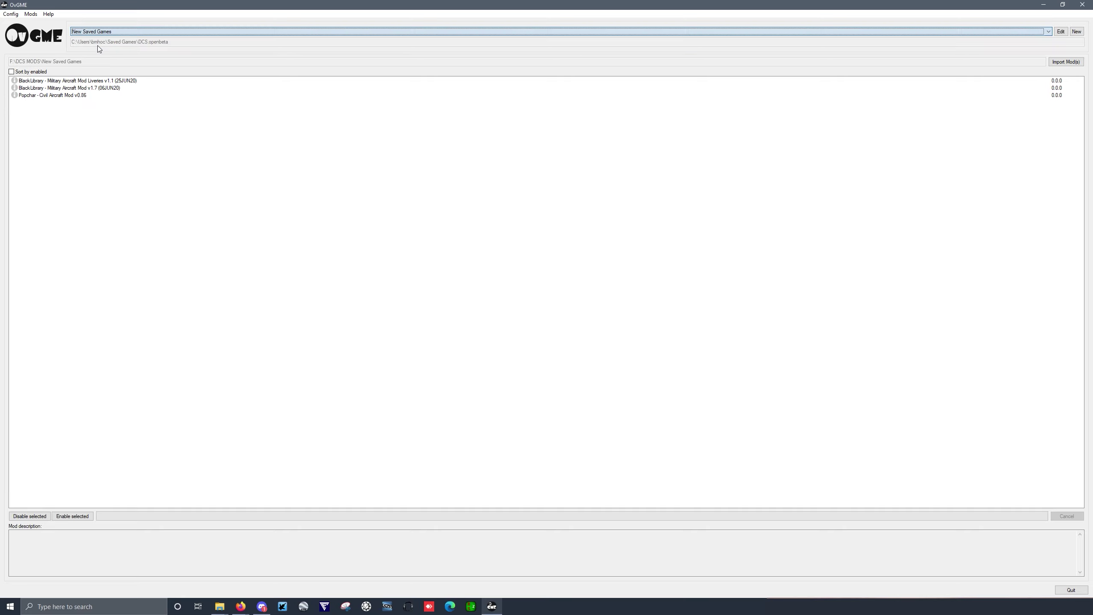
# Step: Look through the aircraft mods listed in the New Saved Games configuration, checking the Military Liveries and Civil Aircraft entries
pyautogui.click(40, 82)
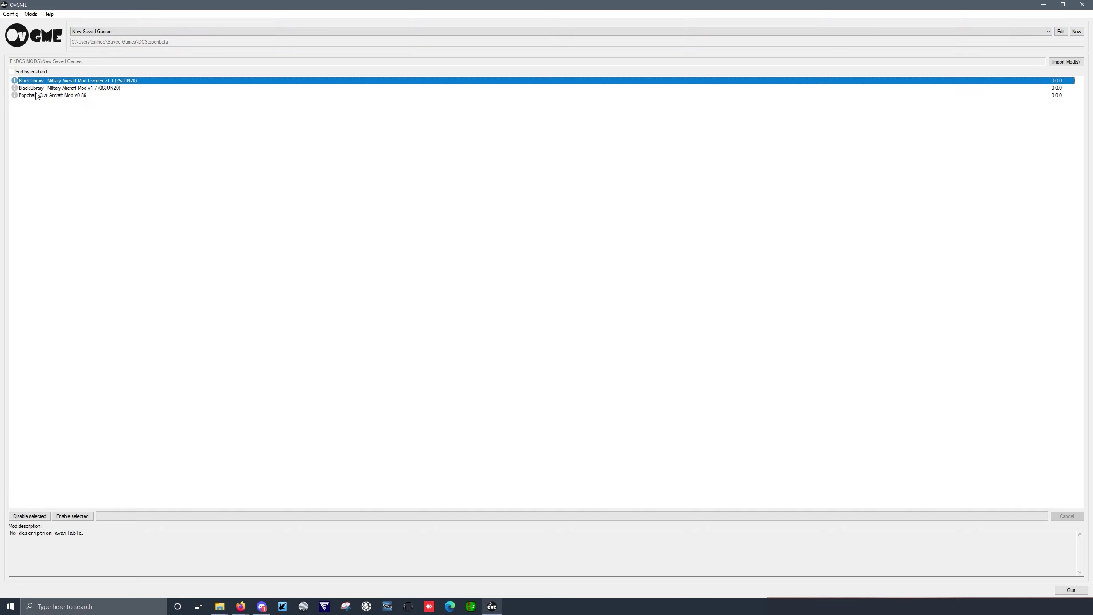
pyautogui.click(36, 95)
pyautogui.click(40, 83)
pyautogui.click(39, 97)
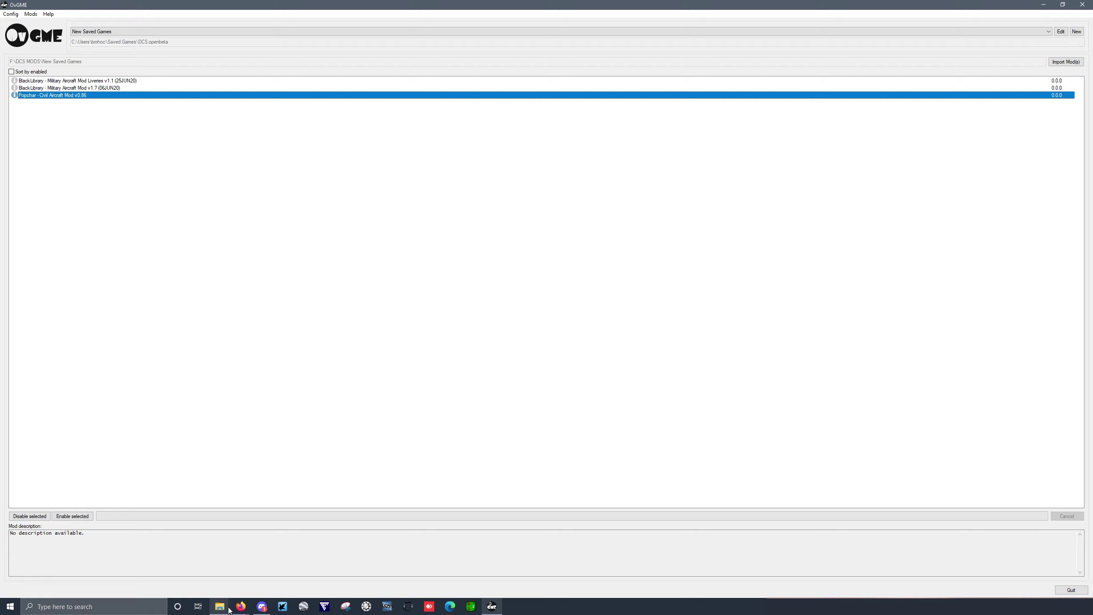
pyautogui.moveTo(225, 609)
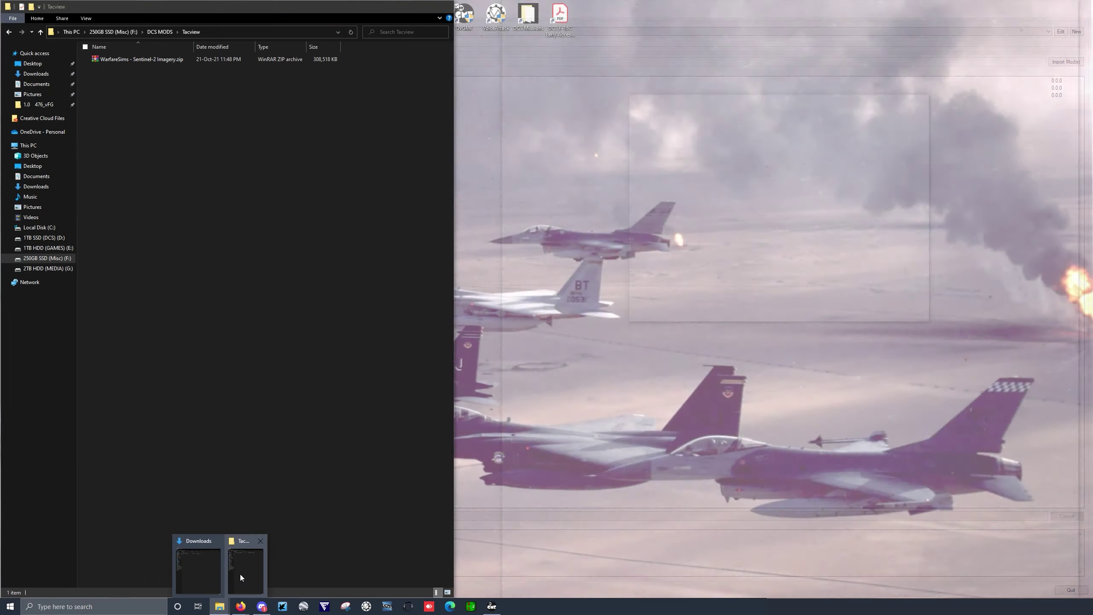
# Step: Switch to File Explorer, check the mod archives in the New Saved Games folder of DCS MODS, and return to OvGME
pyautogui.click(246, 574)
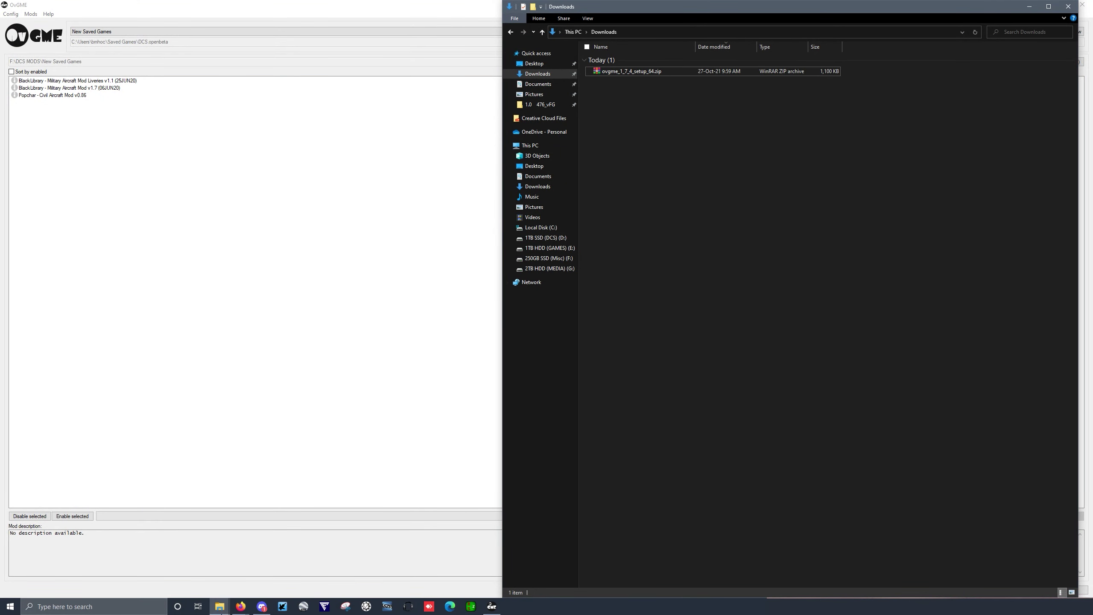
pyautogui.moveTo(219, 607)
pyautogui.click(196, 568)
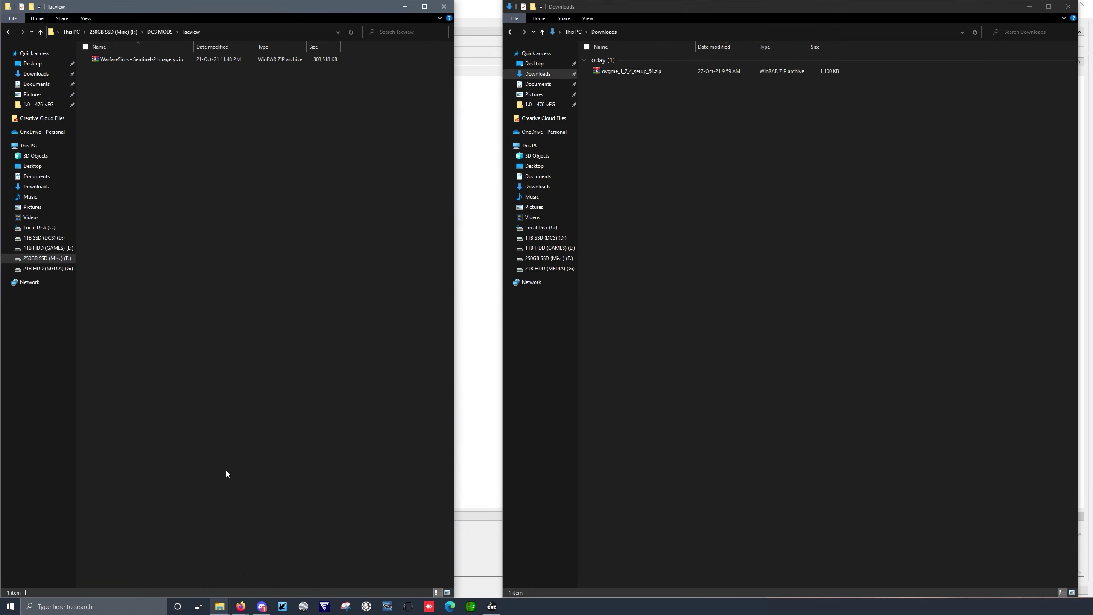
pyautogui.click(158, 32)
pyautogui.click(133, 79)
pyautogui.doubleClick(133, 80)
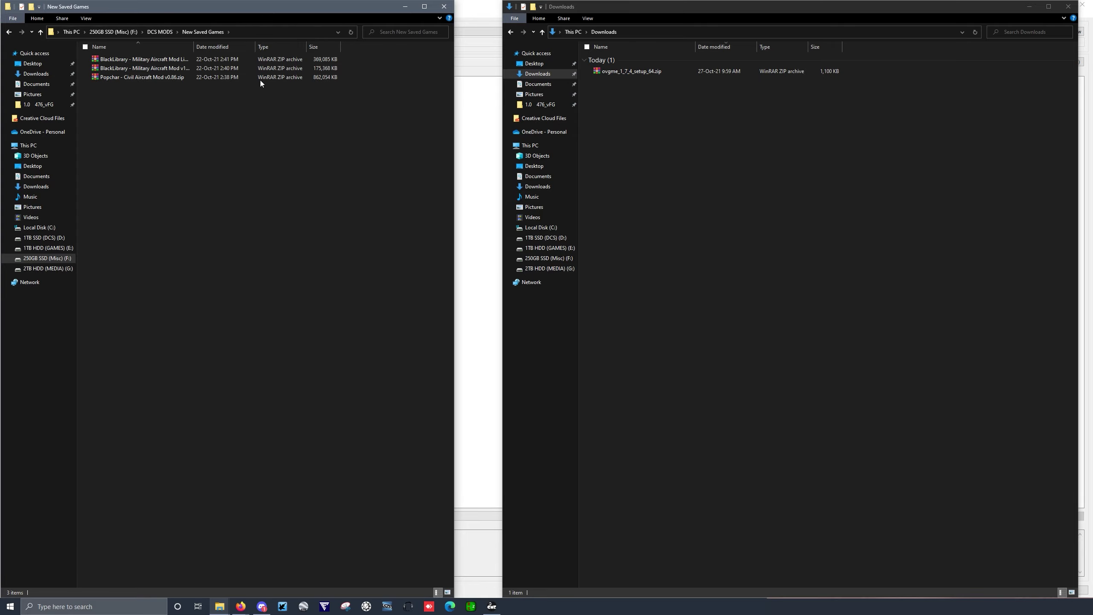
pyautogui.click(405, 6)
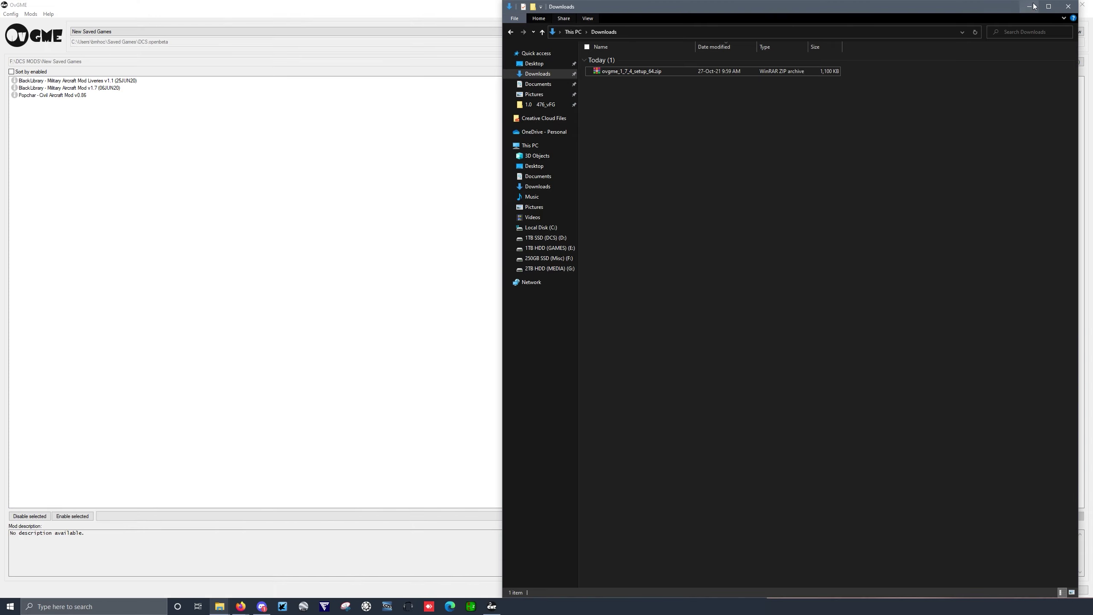
pyautogui.click(1029, 6)
# Step: Enable all three aircraft mods in the New Saved Games configuration, from the BlackLibrary liveries through the Popchar Civil Aircraft Mod
pyautogui.click(44, 81)
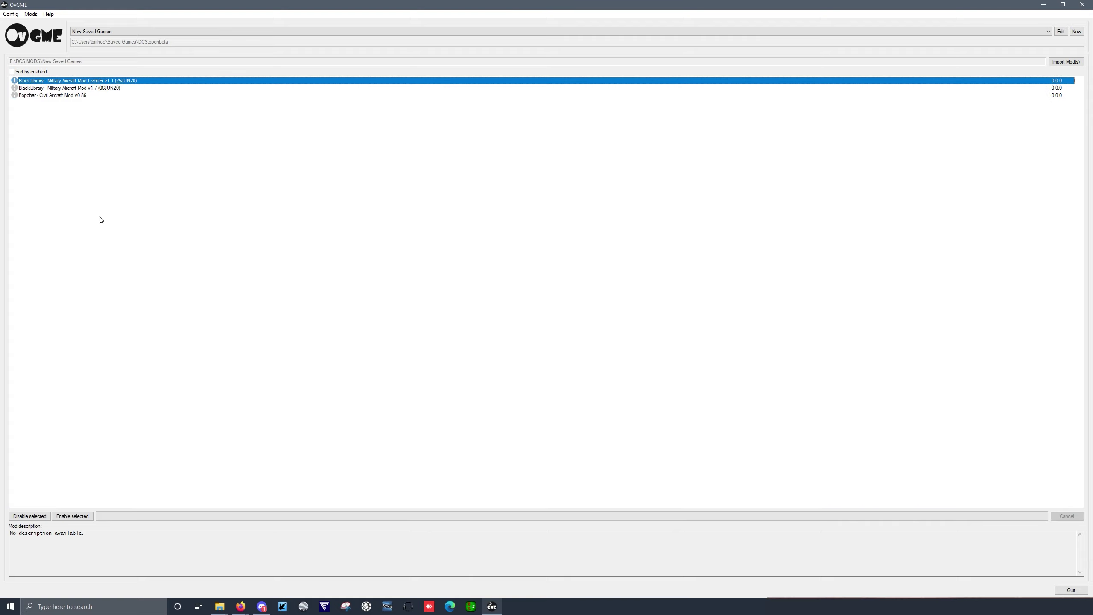
pyautogui.keyDown('shift'); pyautogui.click(50, 96); pyautogui.keyUp('shift')
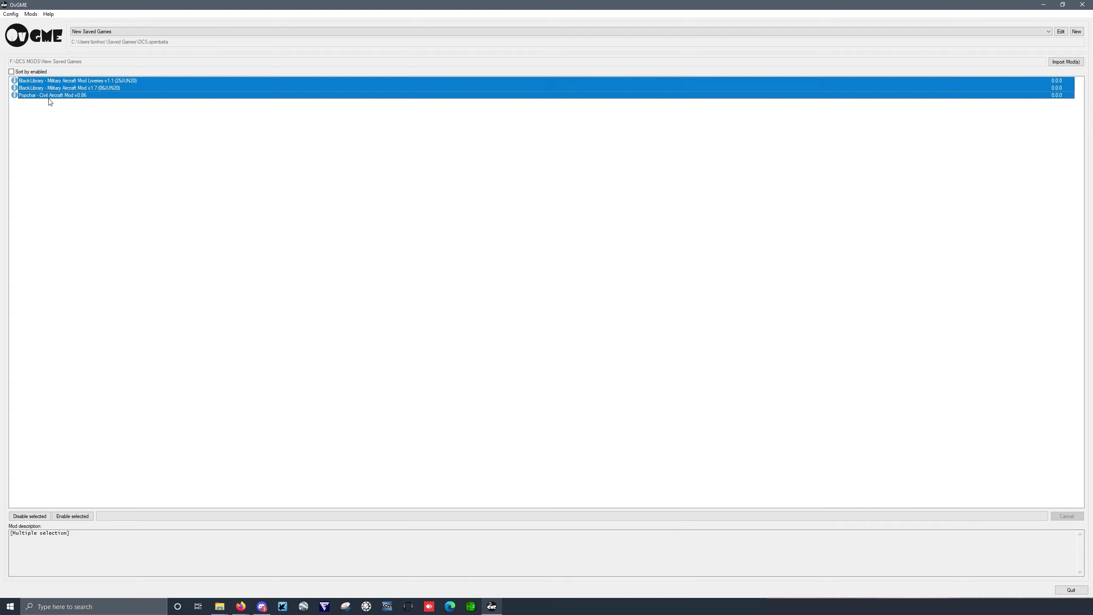
pyautogui.click(72, 516)
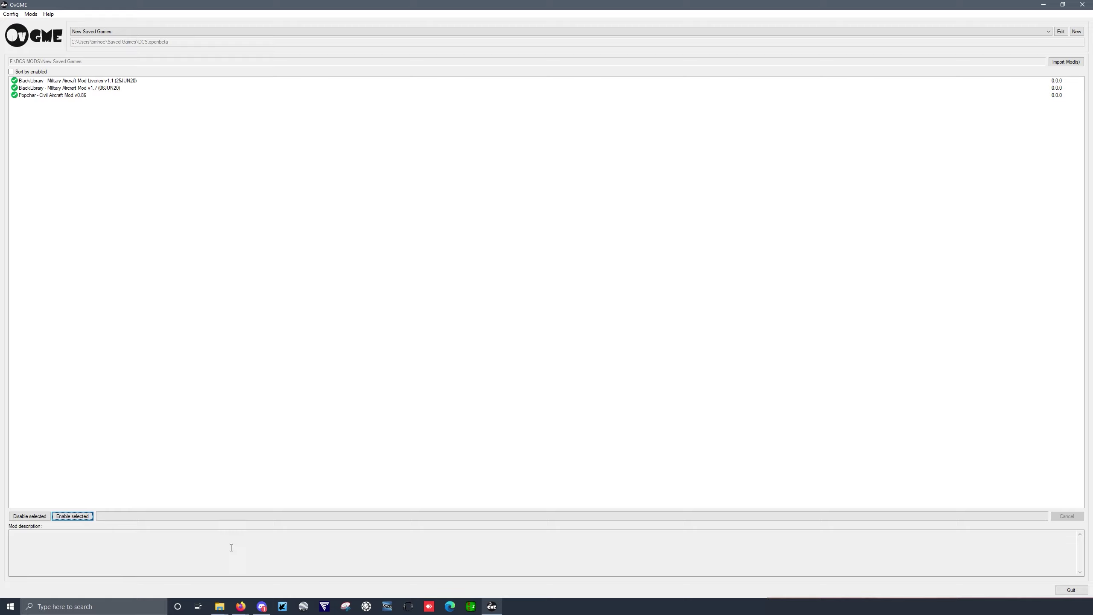
# Step: Disable all three BlackLibrary and Popchar aircraft mods in the New Saved Games configuration
pyautogui.click(42, 82)
pyautogui.keyDown('shift'); pyautogui.click(40, 95); pyautogui.keyUp('shift')
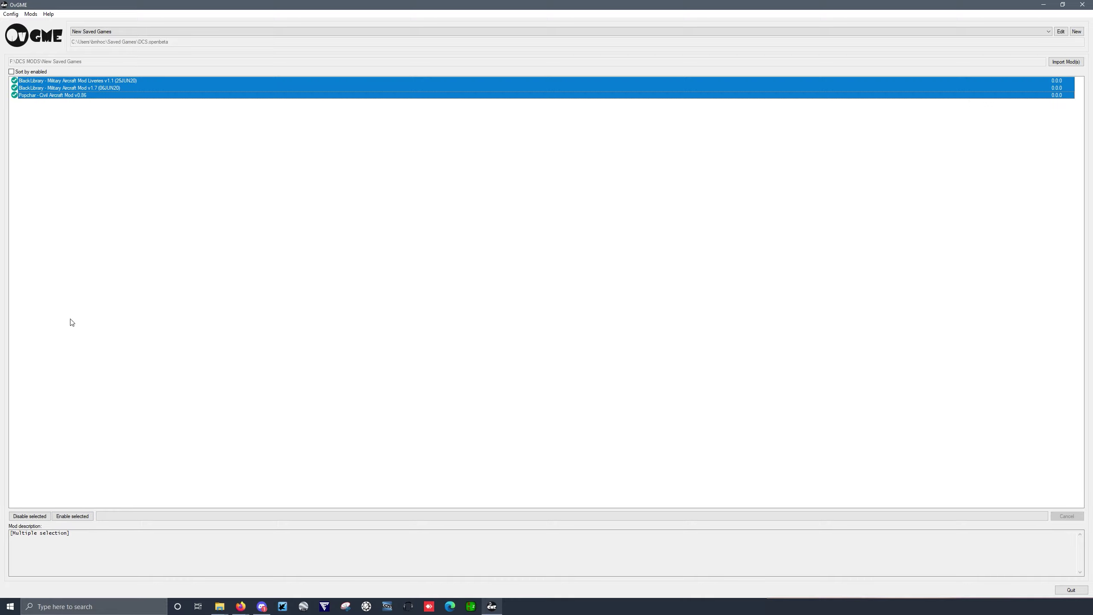
pyautogui.click(36, 519)
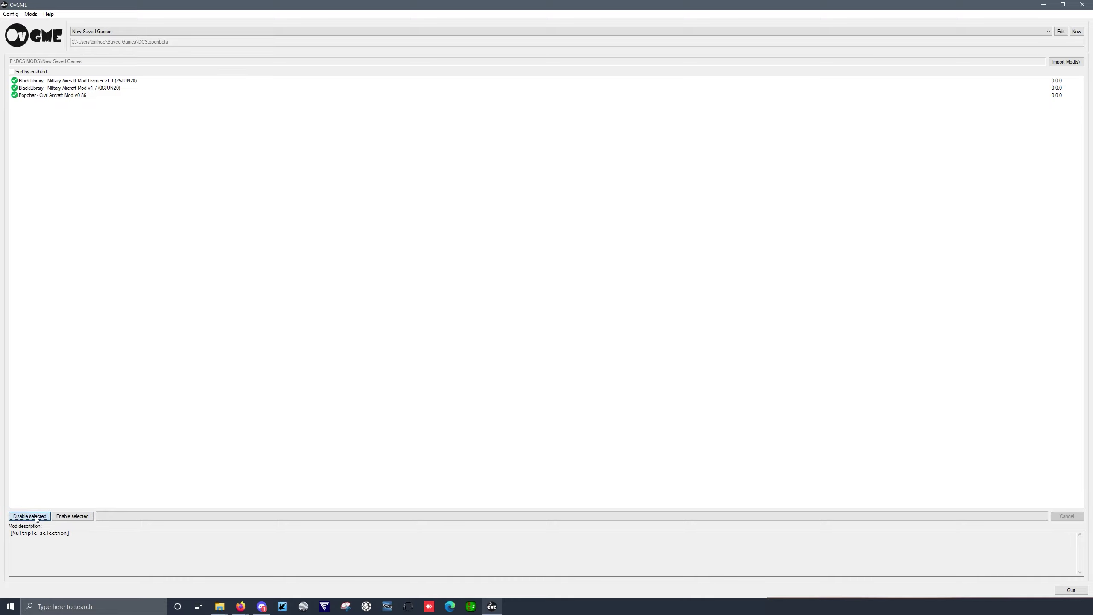
# Step: Switch to the 476 vFG ROOT configuration and disable its first five mods, from the A-10C CMS Dispense Programs through the RWR Threat Library
pyautogui.click(161, 29)
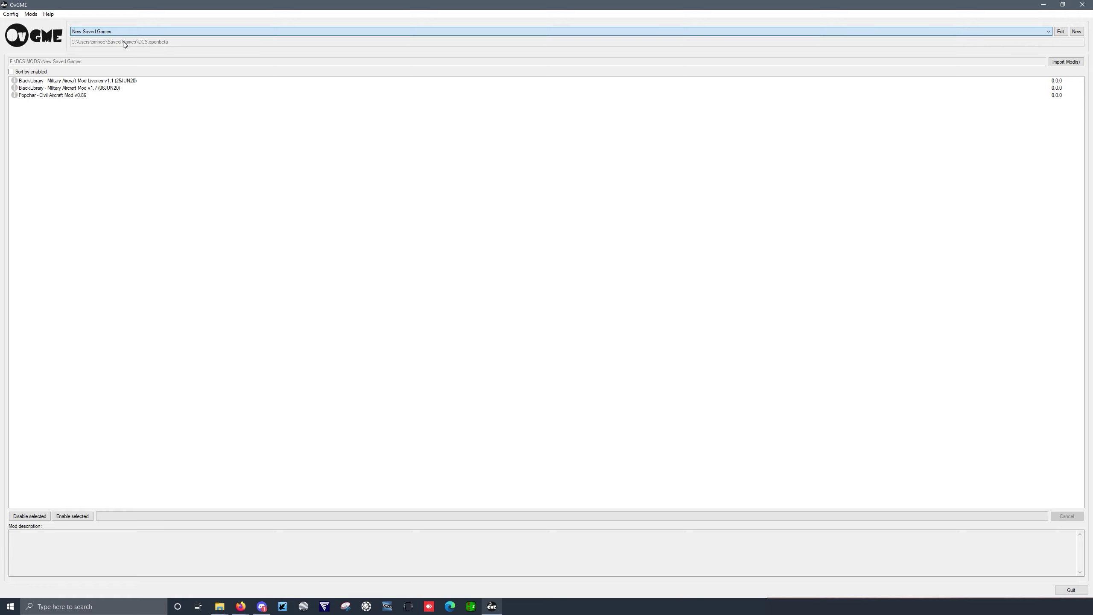
pyautogui.click(123, 41)
pyautogui.click(48, 82)
pyautogui.keyDown('shift'); pyautogui.click(38, 110); pyautogui.keyUp('shift')
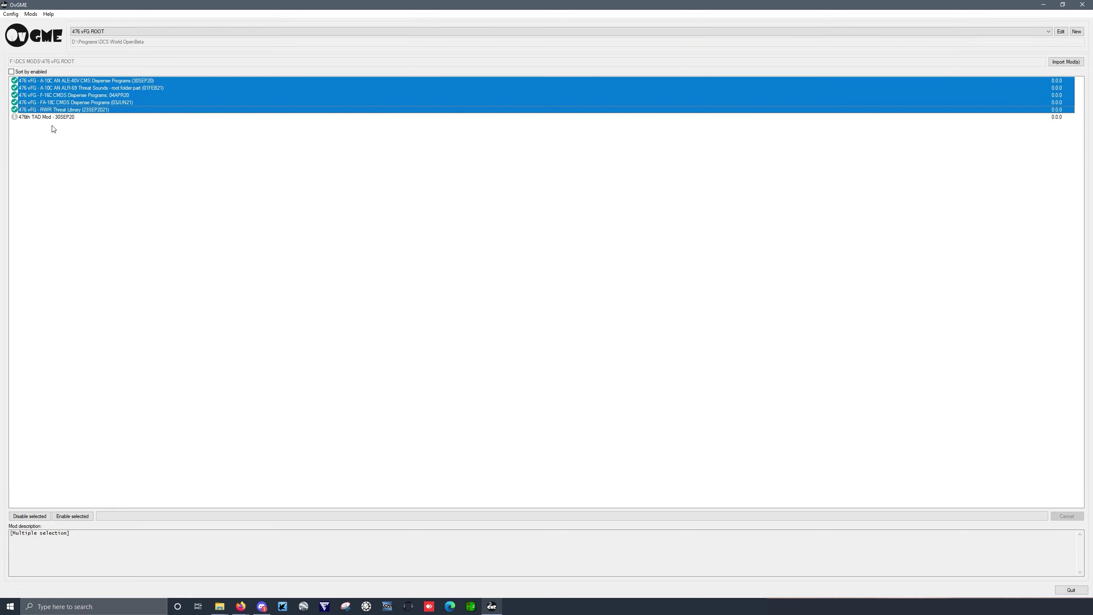
pyautogui.click(29, 518)
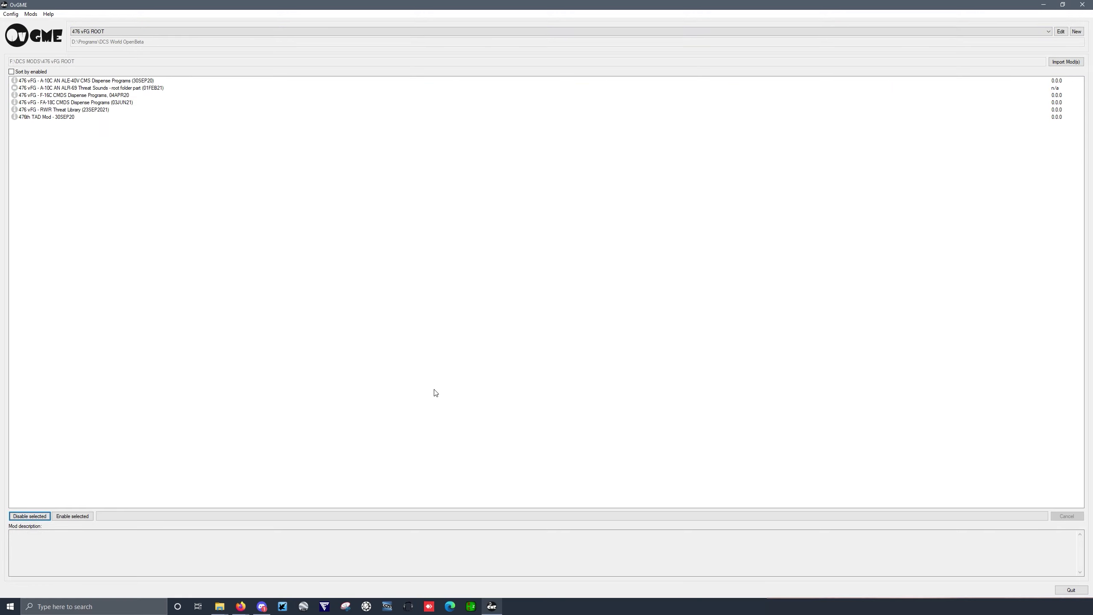